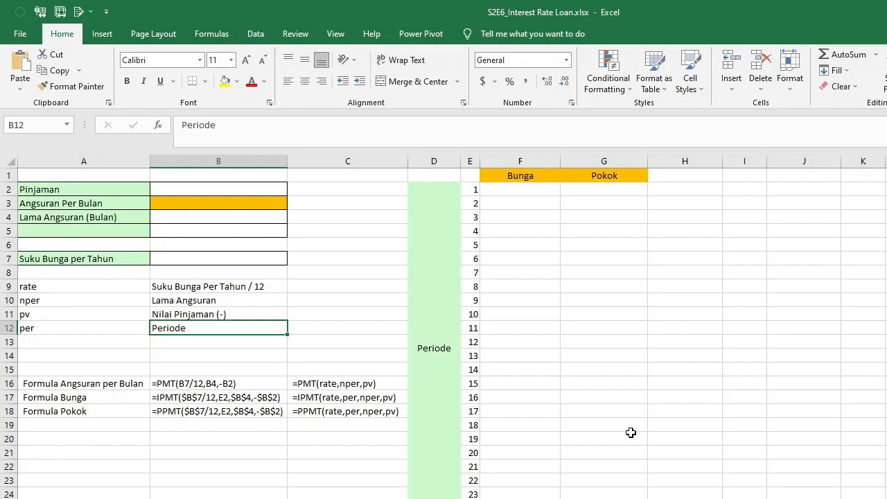
- Review the meanings of the rate, nper, pv and per arguments in B9:B12
{"action": "key", "text": "Up"}
{"action": "key", "text": "Up"}
{"action": "key", "text": "Up"}
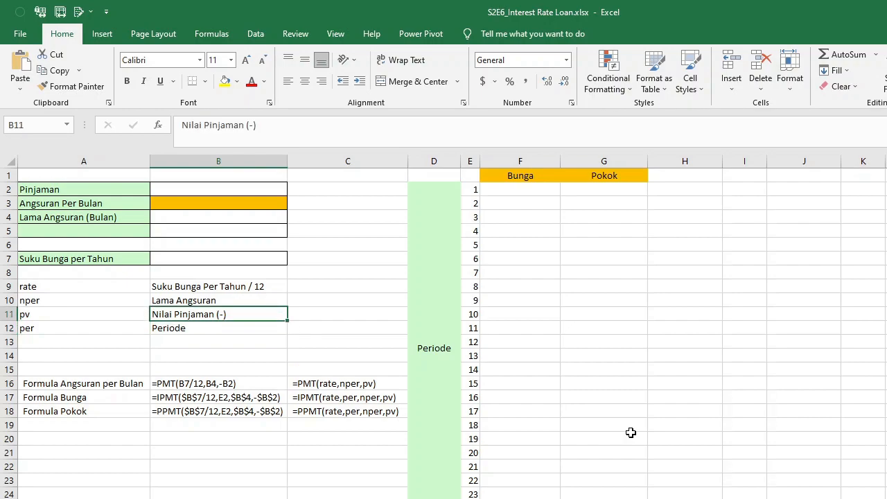
{"action": "key", "text": "Down"}
{"action": "key", "text": "Down"}
{"action": "key", "text": "Down"}
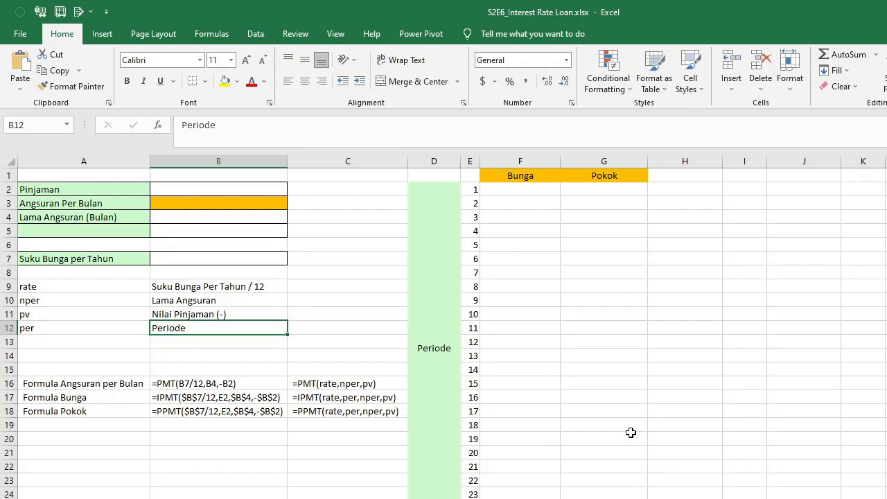
{"action": "key", "text": "Up"}
{"action": "key", "text": "Up"}
{"action": "key", "text": "Up"}
- Examine the sample PMT, IPMT and PPMT formulas in B16:B18
{"action": "key", "text": "Down"}
{"action": "key", "text": "Down"}
{"action": "key", "text": "Down"}
{"action": "key", "text": "Down"}
{"action": "key", "text": "Down"}
{"action": "key", "text": "Down"}
{"action": "key", "text": "Down"}
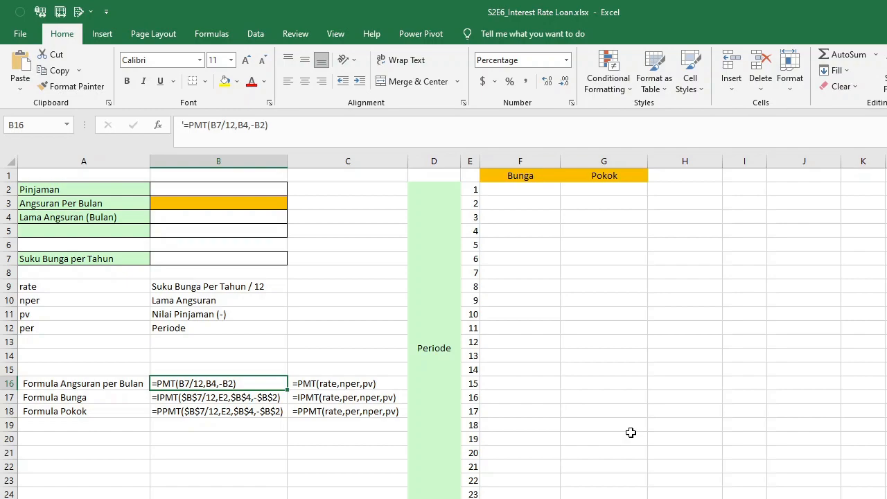
{"action": "key", "text": "Down"}
{"action": "key", "text": "Down"}
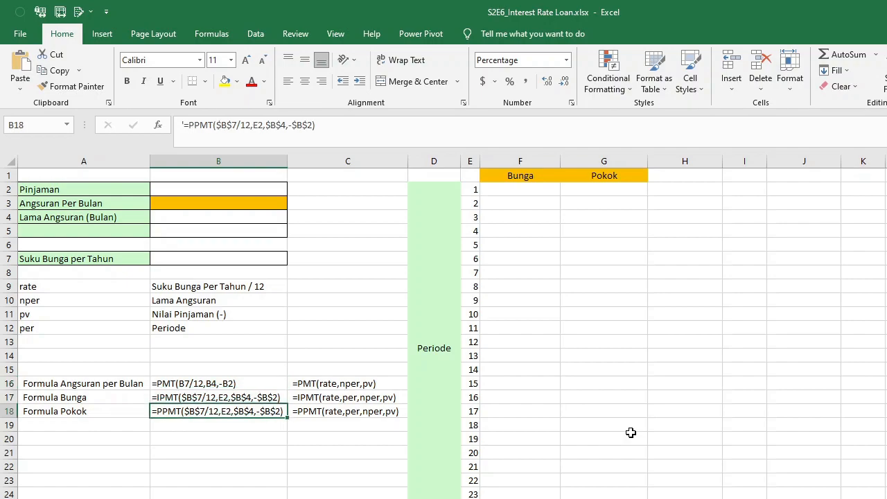
- Select the argument notes in A9:B12 to examine each argument beside its meaning
{"action": "key", "text": "Up"}
{"action": "key", "text": "Up"}
{"action": "key", "text": "Up"}
{"action": "key", "text": "Up"}
{"action": "key", "text": "Up"}
{"action": "key", "text": "Up"}
{"action": "key", "text": "Up"}
{"action": "key", "text": "Up"}
{"action": "key", "text": "Up"}
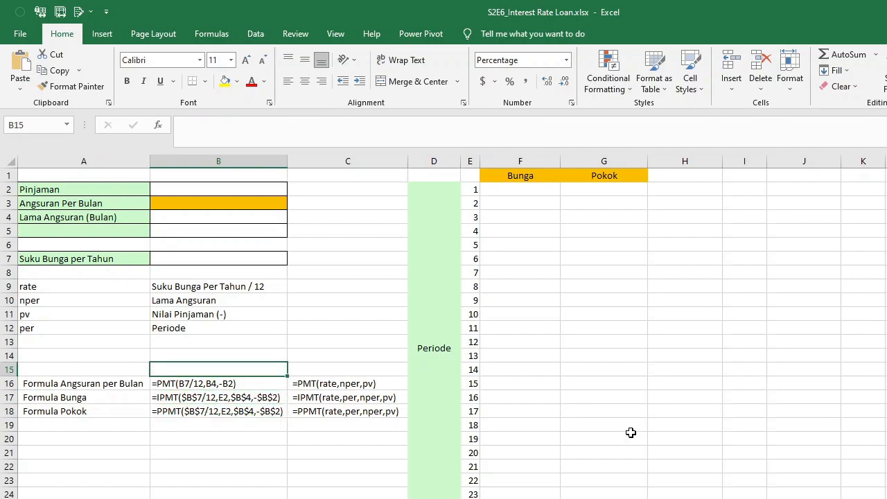
{"action": "key", "text": "Down"}
{"action": "key", "text": "Down"}
{"action": "key", "text": "Down"}
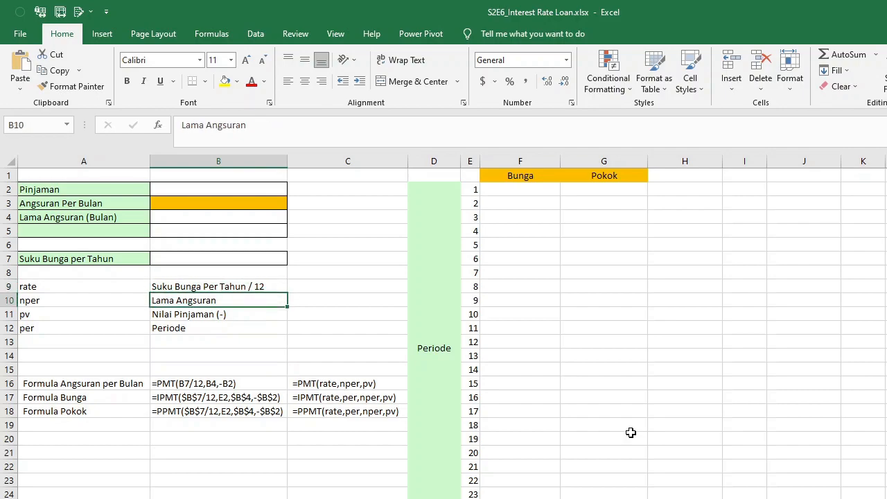
{"action": "key", "text": "Left"}
{"action": "key", "text": "shift+Up"}
{"action": "key", "text": "shift+Up"}
{"action": "key", "text": "shift+Up"}
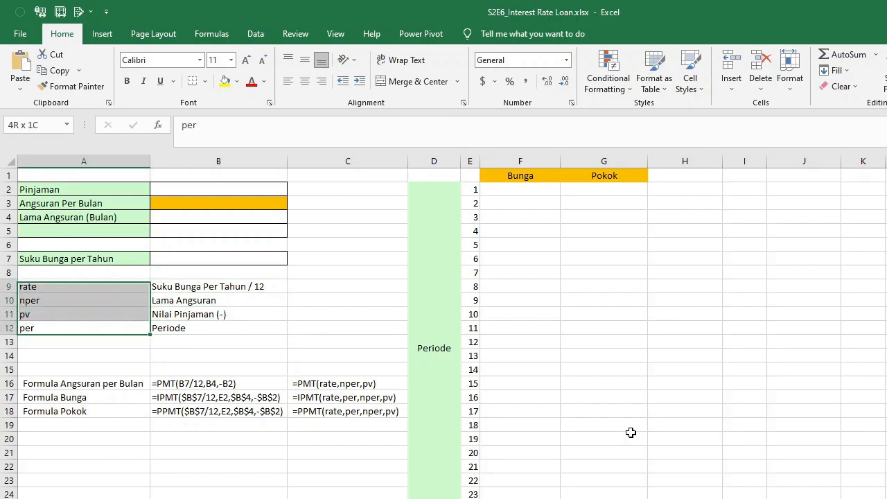
{"action": "key", "text": "shift+Right"}
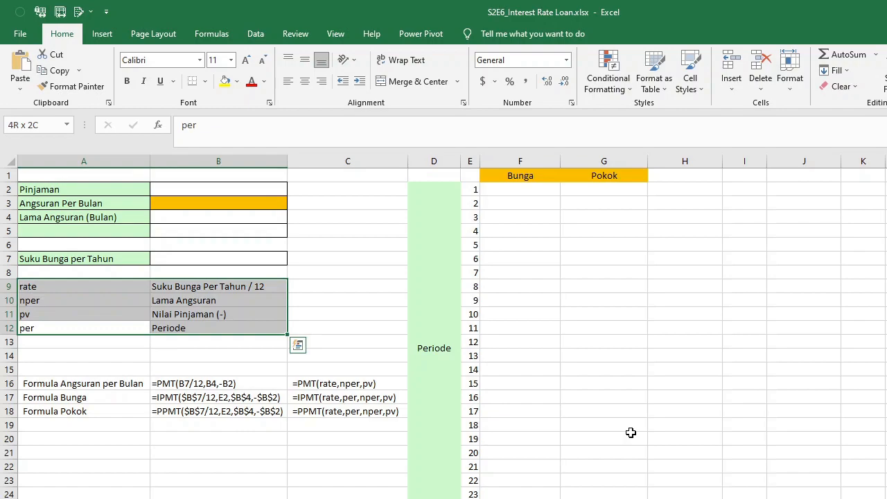
{"action": "key", "text": "Left"}
{"action": "key", "text": "Up"}
{"action": "key", "text": "Up"}
{"action": "key", "text": "Up"}
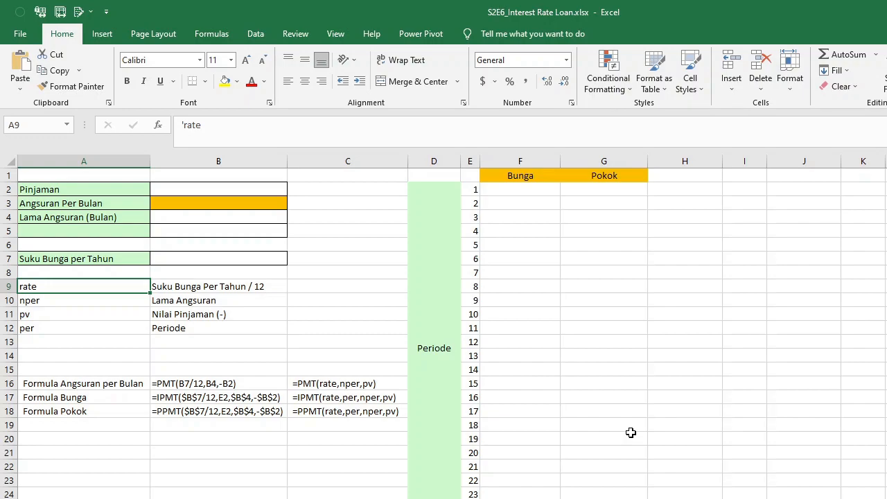
- Look over the loan cells for Pinjaman, Angsuran Per Bulan, Lama Angsuran and Suku Bunga per Tahun
{"action": "key", "text": "Up"}
{"action": "key", "text": "Up"}
{"action": "key", "text": "Up"}
{"action": "key", "text": "Up"}
{"action": "key", "text": "Up"}
{"action": "key", "text": "Up"}
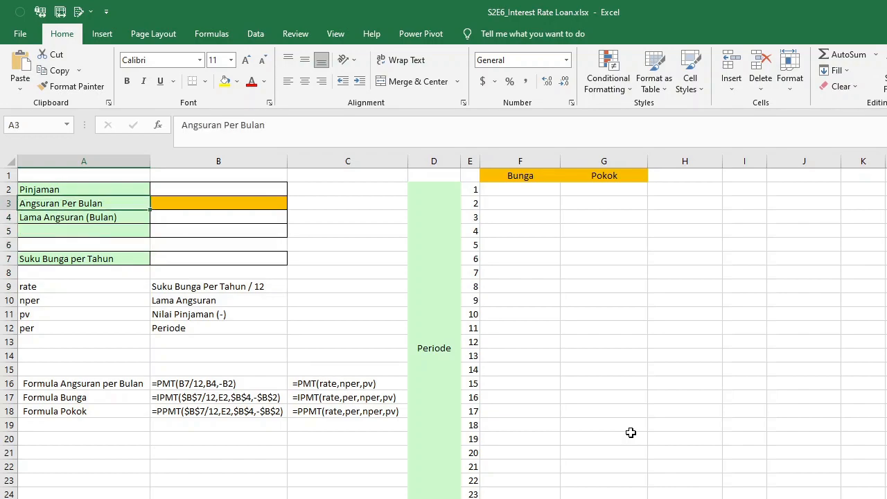
{"action": "key", "text": "Up"}
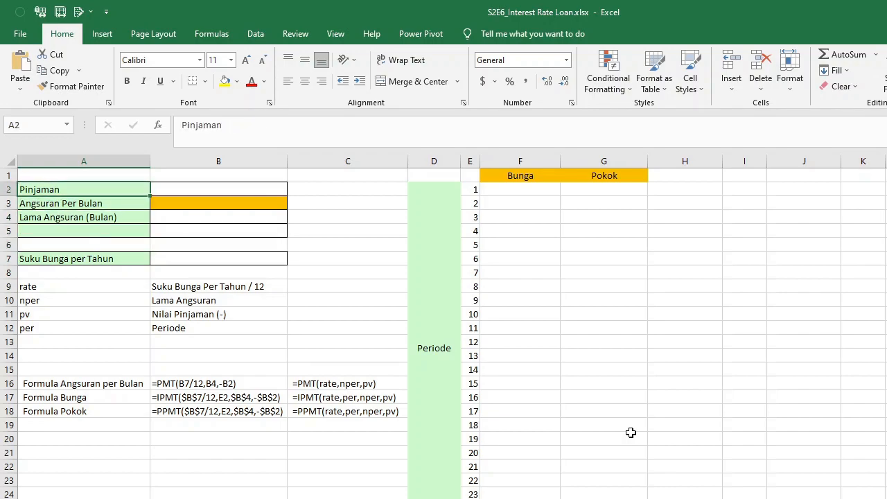
{"action": "key", "text": "Down"}
{"action": "key", "text": "Right"}
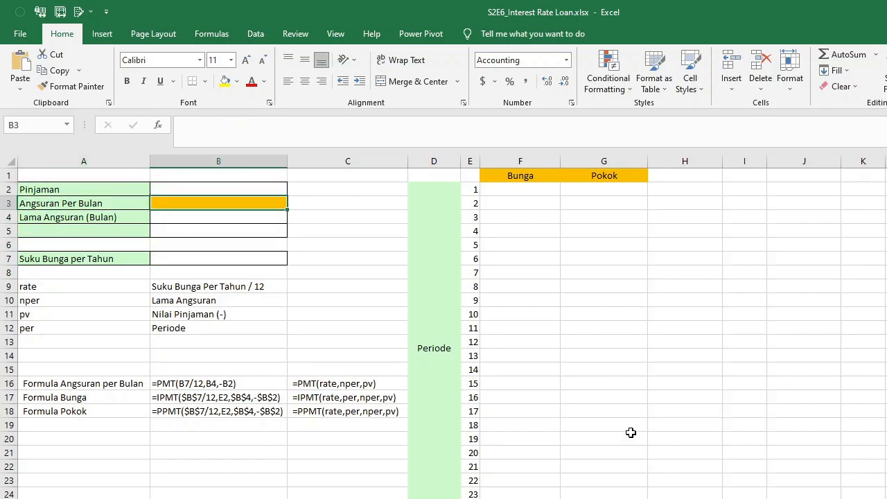
{"action": "key", "text": "Down"}
{"action": "key", "text": "Down"}
{"action": "key", "text": "Down"}
{"action": "key", "text": "Down"}
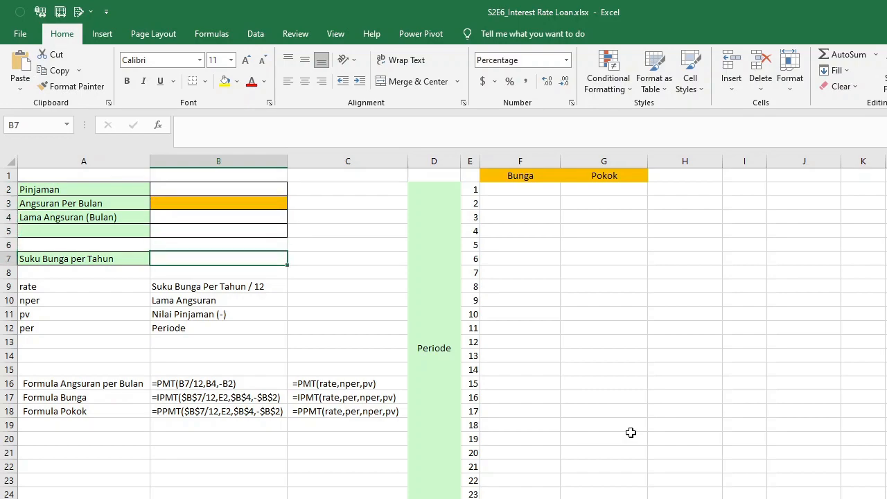
{"action": "key", "text": "Up"}
{"action": "key", "text": "Up"}
{"action": "key", "text": "Up"}
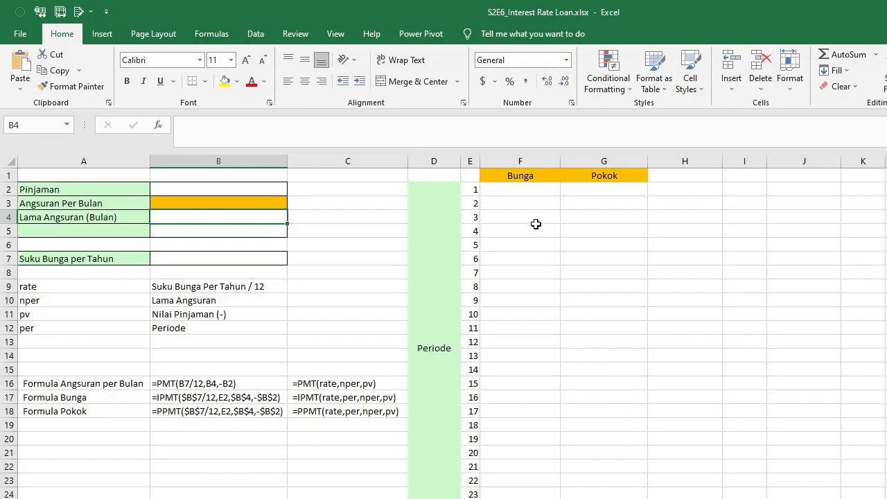
- Examine the empty Bunga and Pokok columns of the period schedule down to period 24
{"action": "left_click_drag", "start_coordinate": [531, 191], "coordinate": [630, 498]}
{"action": "left_click", "coordinate": [629, 498]}
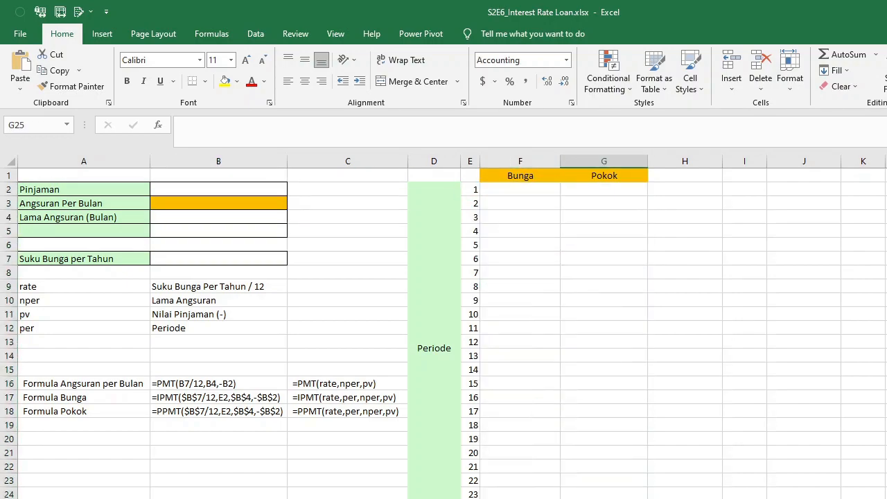
{"action": "key", "text": "Left"}
{"action": "key", "text": "Left"}
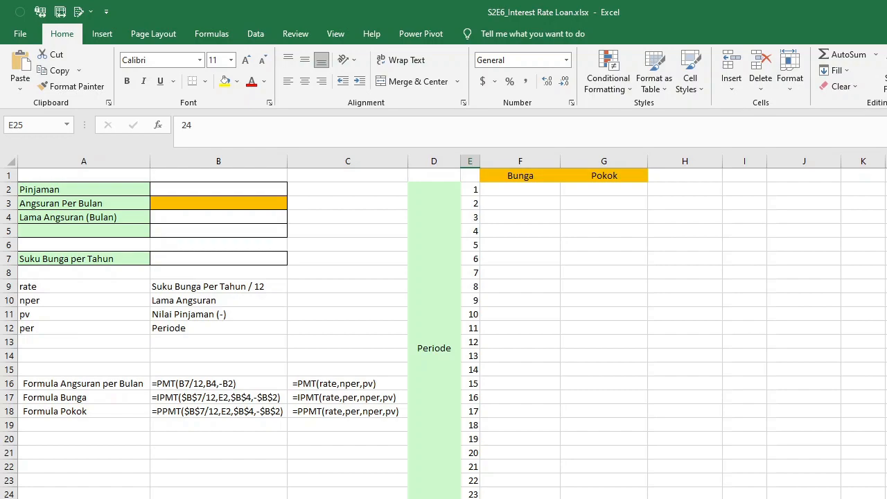
- Go back over the PMT sample formula in B16 and the argument notes above it
{"action": "key", "text": "Up"}
{"action": "key", "text": "Up"}
{"action": "key", "text": "Left"}
{"action": "key", "text": "Left"}
{"action": "key", "text": "Left"}
{"action": "key", "text": "Up"}
{"action": "key", "text": "Up"}
{"action": "key", "text": "Up"}
{"action": "key", "text": "Up"}
{"action": "key", "text": "Up"}
{"action": "key", "text": "Up"}
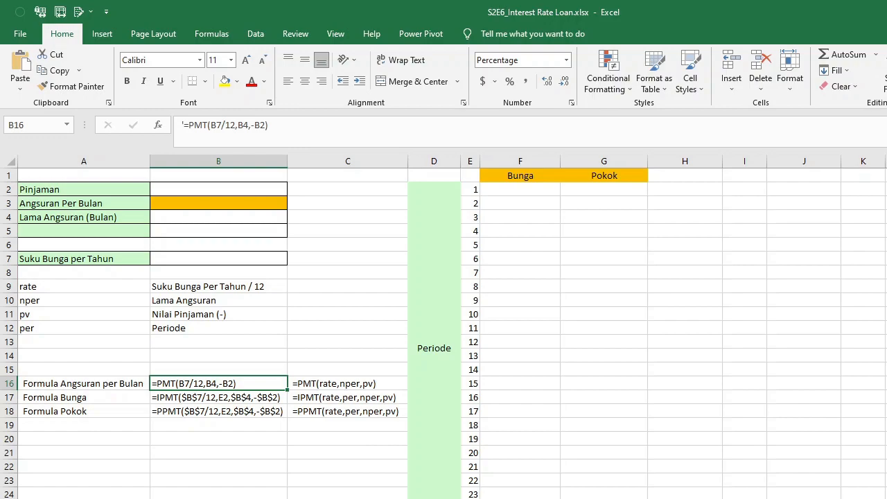
{"action": "key", "text": "Up"}
{"action": "key", "text": "Up"}
{"action": "key", "text": "Up"}
{"action": "key", "text": "Up"}
{"action": "key", "text": "Up"}
{"action": "key", "text": "Up"}
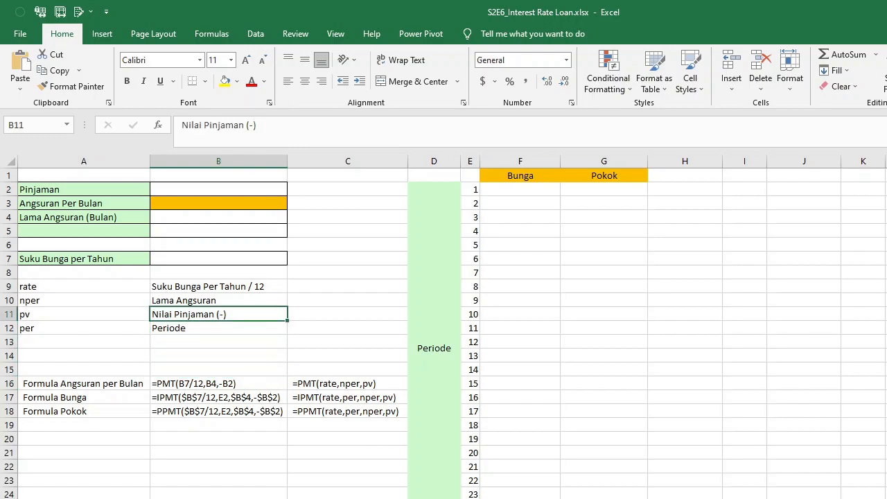
- Select the loan data block A2:B7 to examine which inputs the calculation needs
{"action": "key", "text": "Up"}
{"action": "key", "text": "Up"}
{"action": "key", "text": "Up"}
{"action": "key", "text": "Up"}
{"action": "key", "text": "Up"}
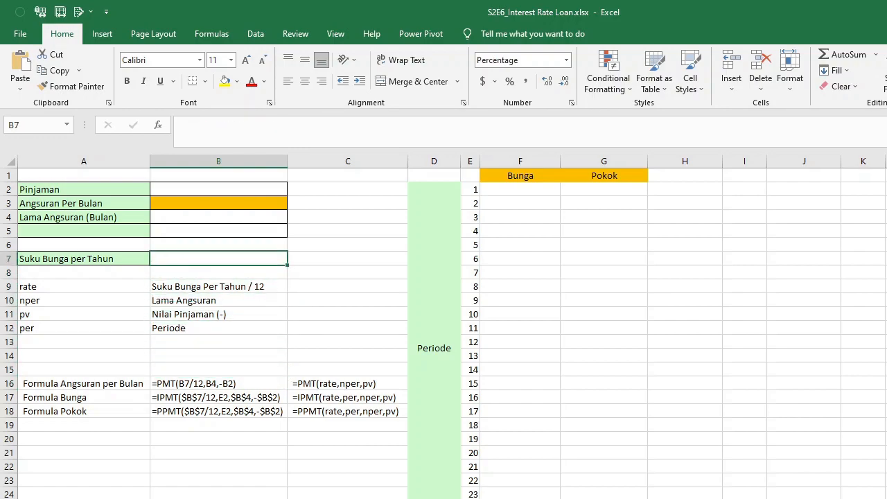
{"action": "key", "text": "Up"}
{"action": "key", "text": "Up"}
{"action": "key", "text": "Up"}
{"action": "key", "text": "Left"}
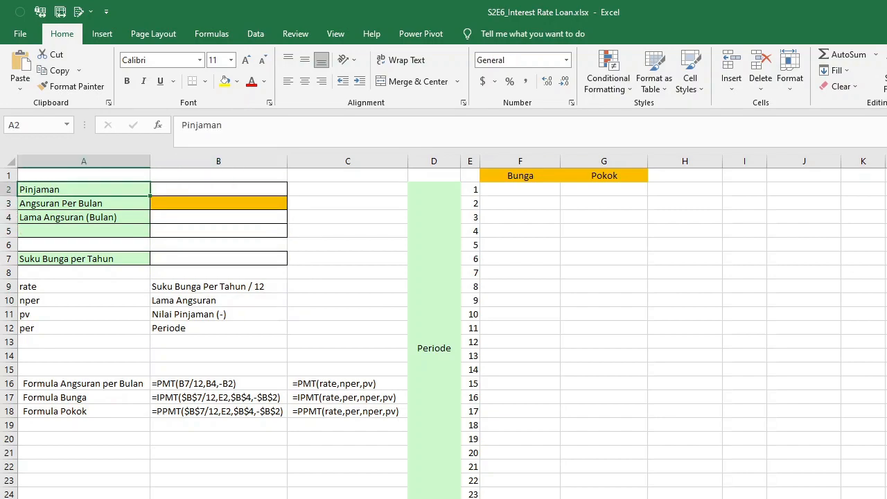
{"action": "key", "text": "shift+Right"}
{"action": "key", "text": "shift+Down"}
{"action": "key", "text": "shift+Down"}
{"action": "key", "text": "shift+Down"}
{"action": "key", "text": "shift+Down"}
{"action": "key", "text": "shift+Down"}
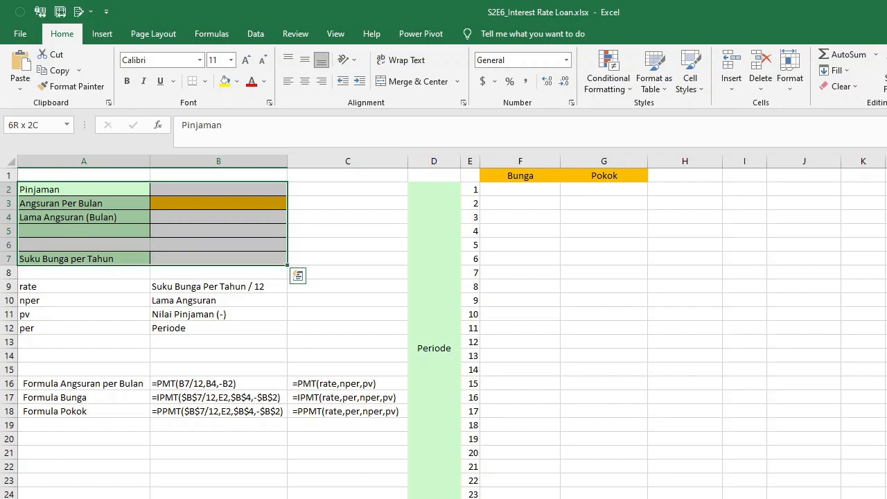
- Enter 10000000 as the Pinjaman amount in B2
{"action": "key", "text": "Up"}
{"action": "key", "text": "Down"}
{"action": "key", "text": "Right"}
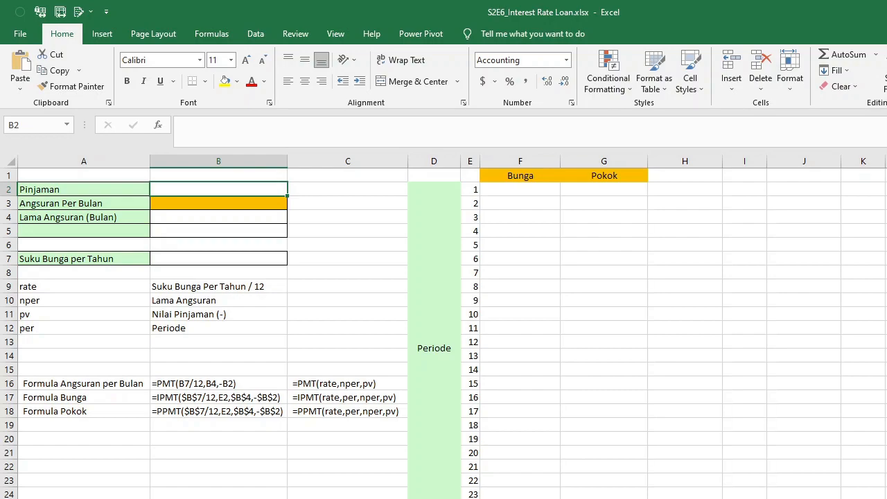
{"action": "key", "text": "Down"}
{"action": "key", "text": "Down"}
{"action": "key", "text": "Down"}
{"action": "key", "text": "Down"}
{"action": "key", "text": "Up"}
{"action": "key", "text": "Up"}
{"action": "key", "text": "Up"}
{"action": "key", "text": "Up"}
{"action": "type", "text": "10"}
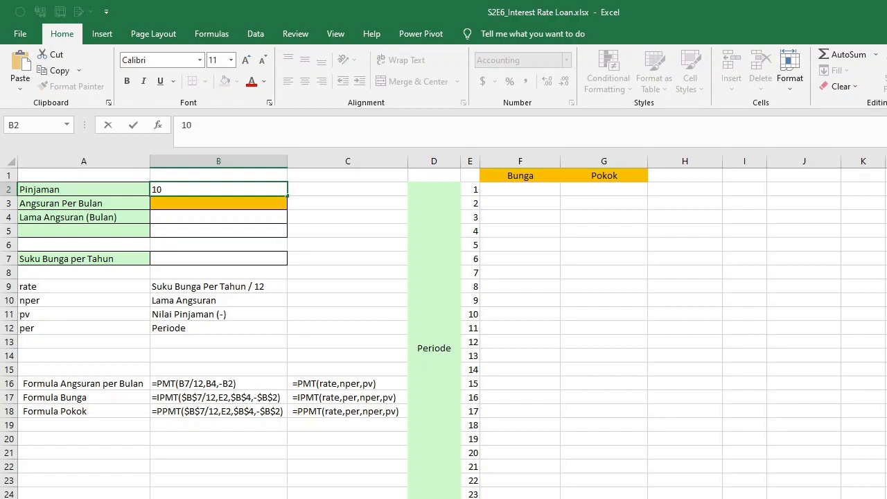
{"action": "type", "text": "000000"}
{"action": "key", "text": "Return"}
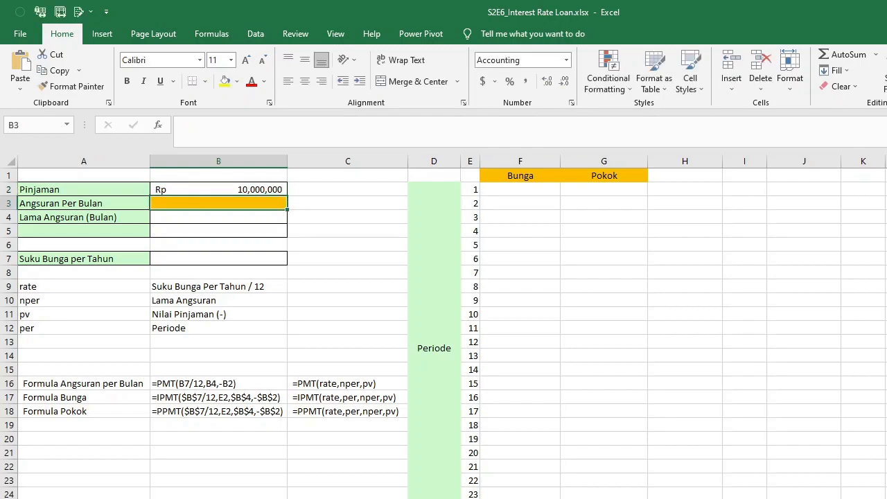
- Enter 12 as the Lama Angsuran (Bulan) in B4
{"action": "key", "text": "Return"}
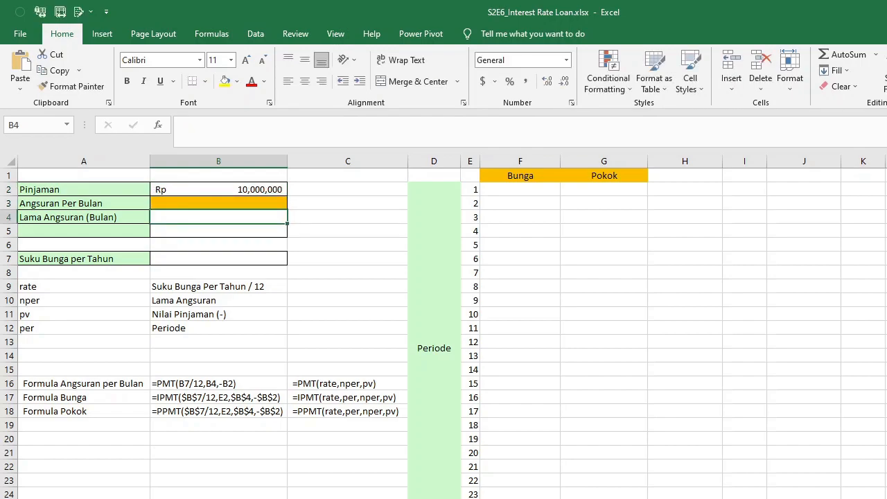
{"action": "type", "text": "12"}
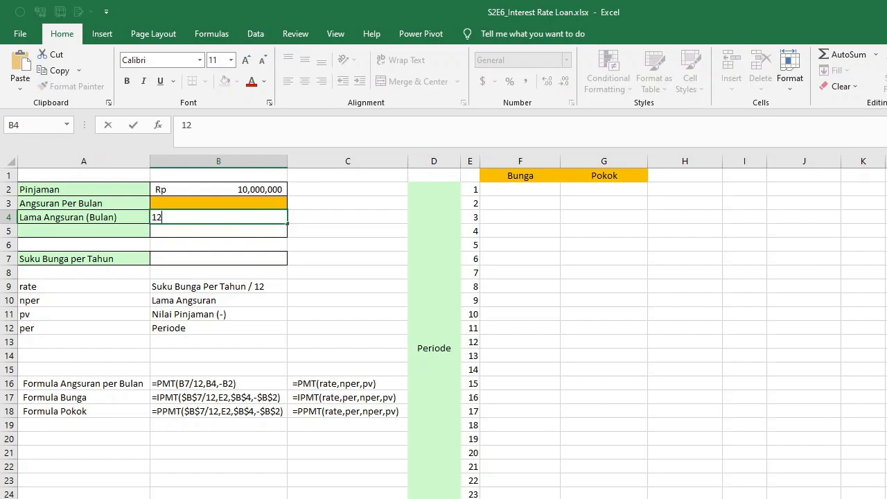
{"action": "key", "text": "Return"}
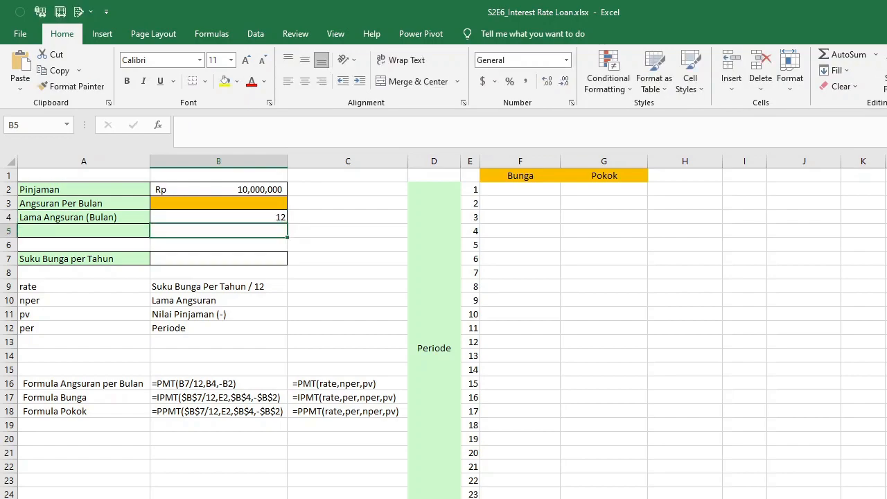
- Enter 30% as the Suku Bunga per Tahun in B7
{"action": "key", "text": "Down"}
{"action": "key", "text": "Down"}
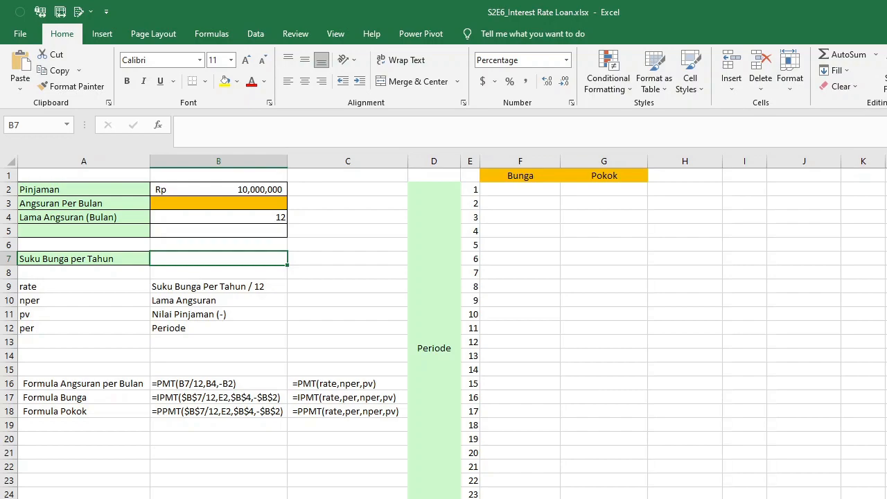
{"action": "type", "text": "30"}
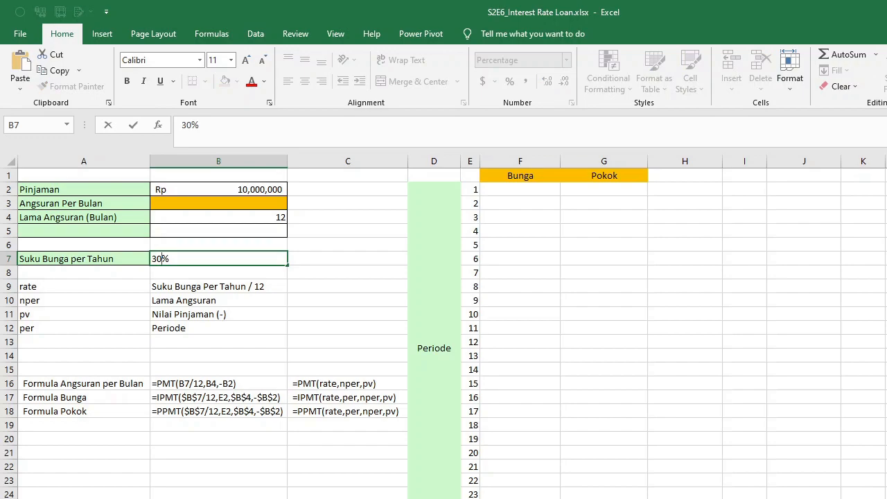
{"action": "key", "text": "ctrl+Return"}
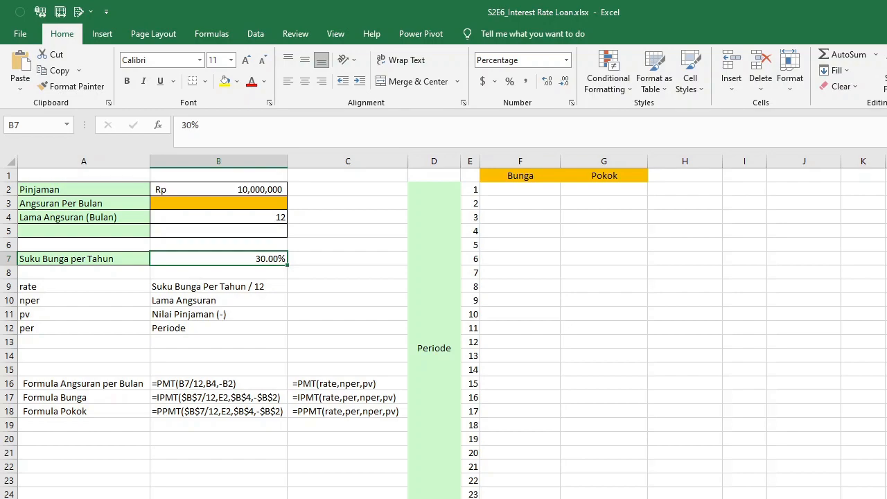
- Calculate Angsuran Per Bulan in B3 with =PMT(B7/12,B4,-B2)
{"action": "key", "text": "Up"}
{"action": "key", "text": "Up"}
{"action": "key", "text": "Up"}
{"action": "key", "text": "Up"}
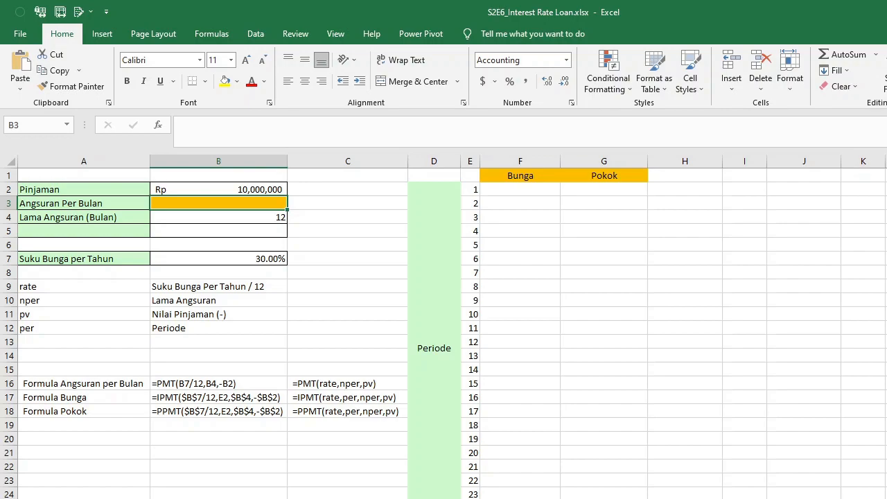
{"action": "type", "text": "="}
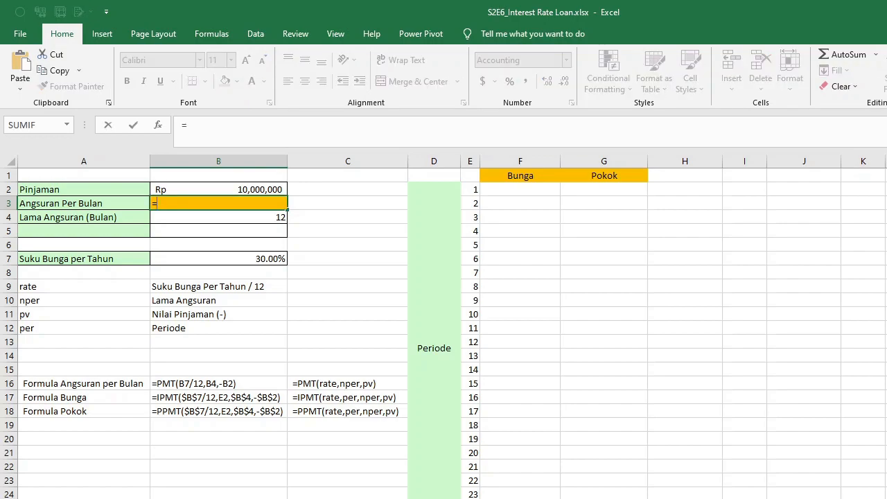
{"action": "type", "text": "PMT"}
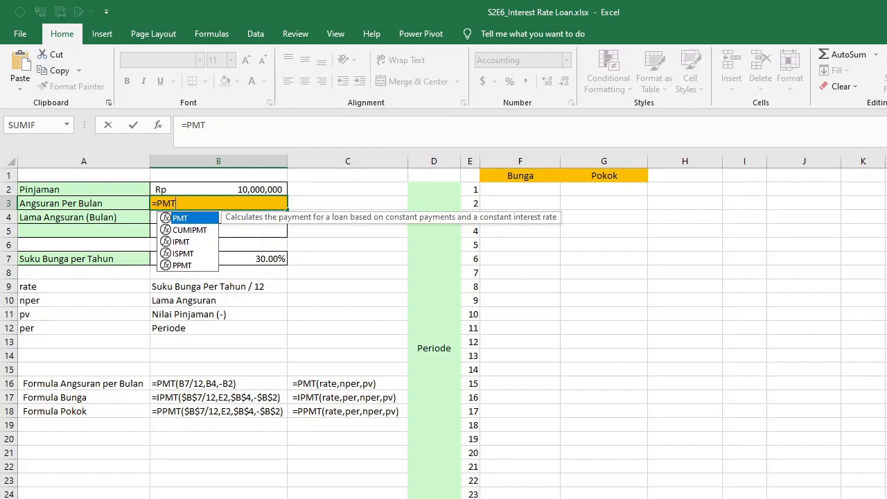
{"action": "type", "text": "("}
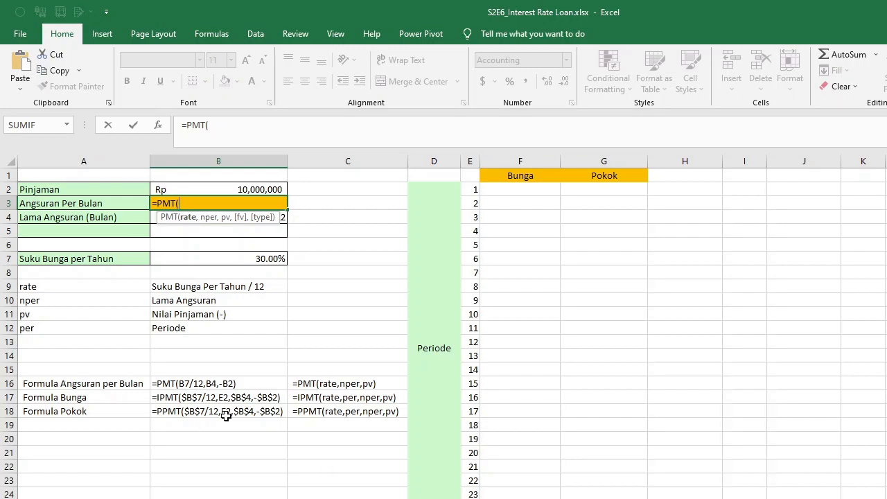
{"action": "left_click", "coordinate": [221, 259]}
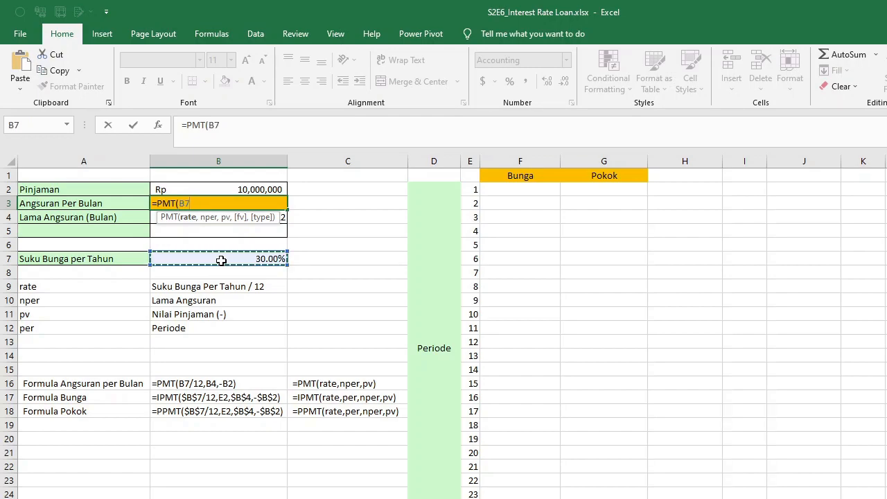
{"action": "type", "text": "/12"}
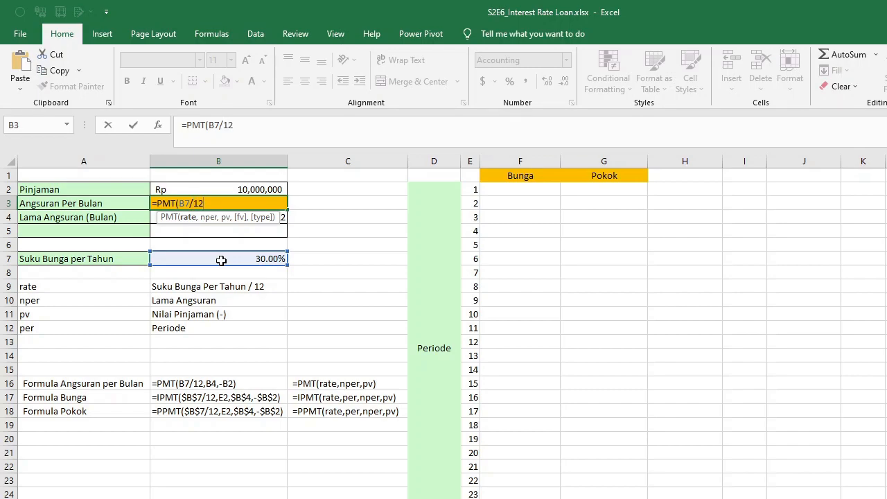
{"action": "type", "text": ","}
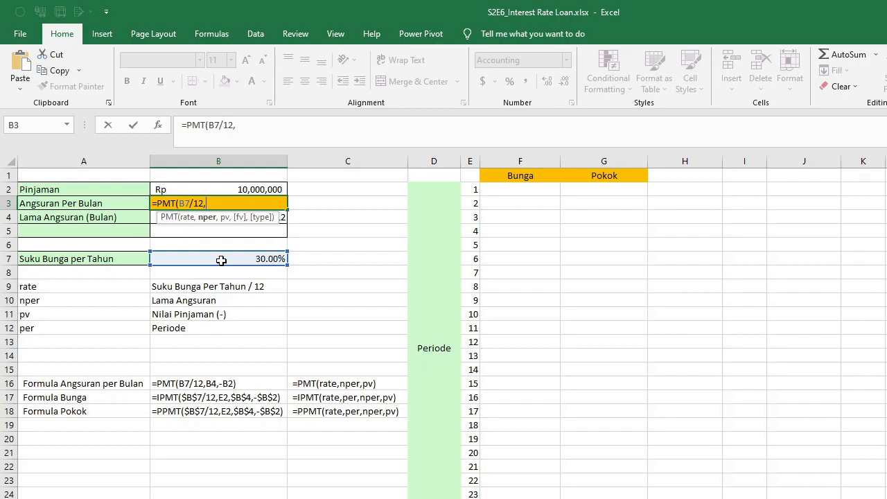
{"action": "left_click", "coordinate": [153, 219]}
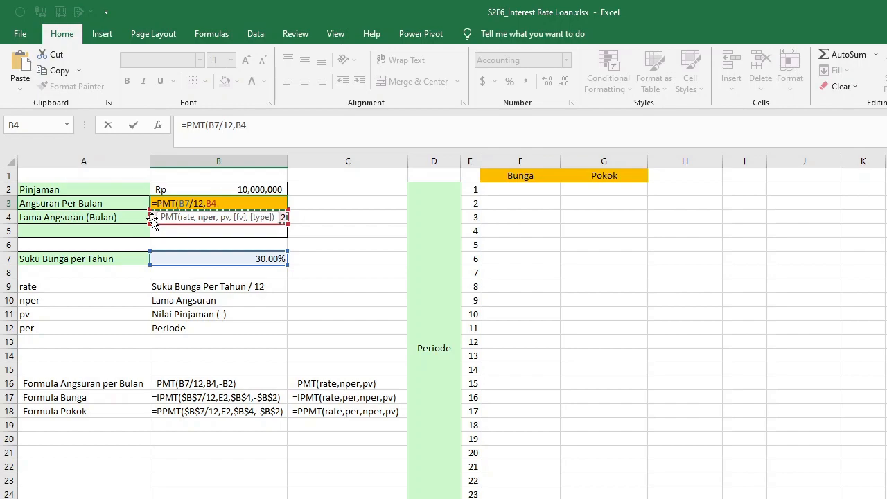
{"action": "type", "text": ","}
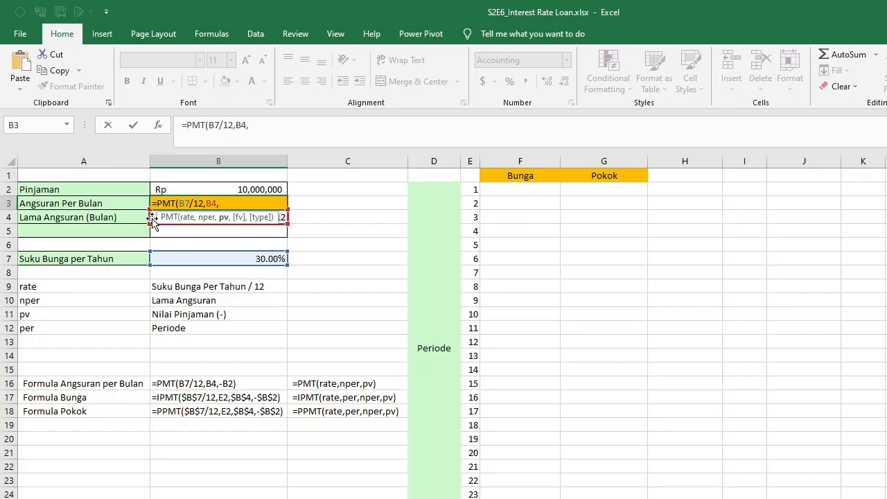
{"action": "type", "text": "-"}
{"action": "left_click", "coordinate": [200, 190]}
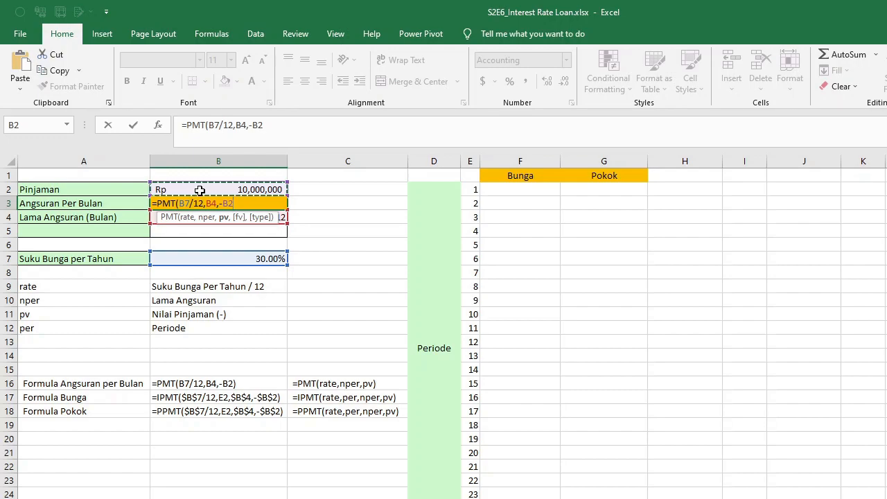
{"action": "type", "text": ")"}
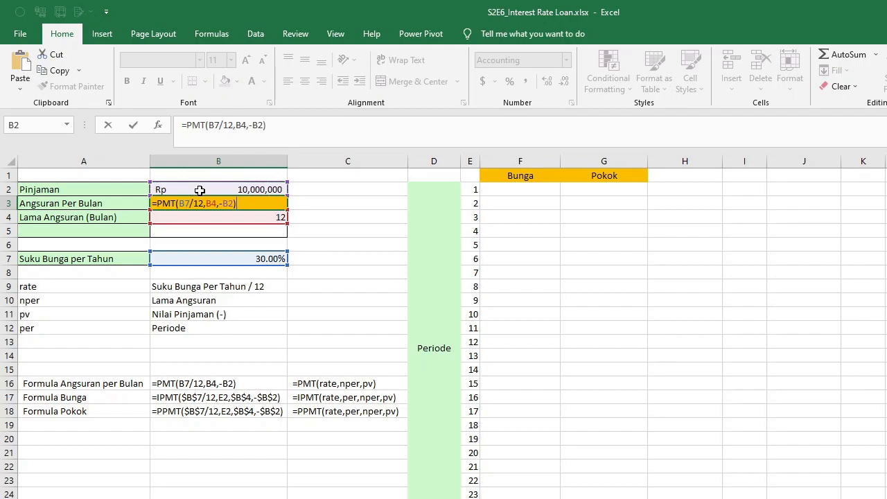
{"action": "key", "text": "Return"}
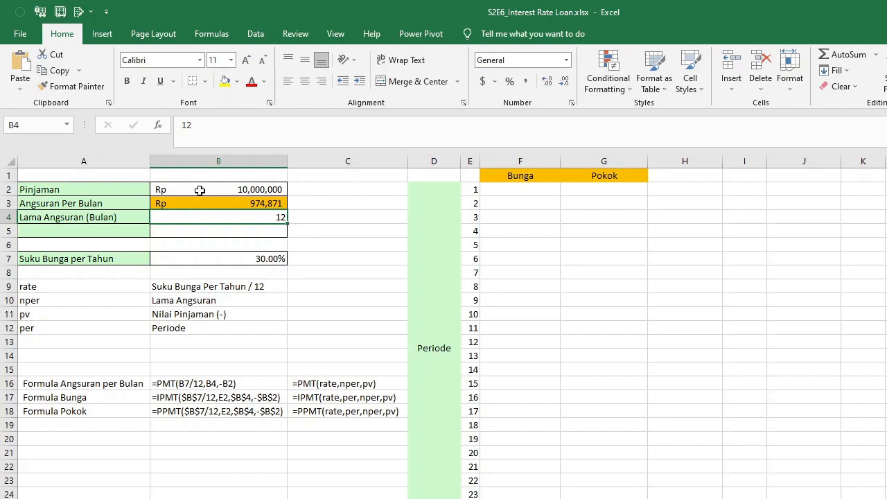
- Set Lama Angsuran (Bulan) in B4 to 24 to test the instalment formula
{"action": "key", "text": "Up"}
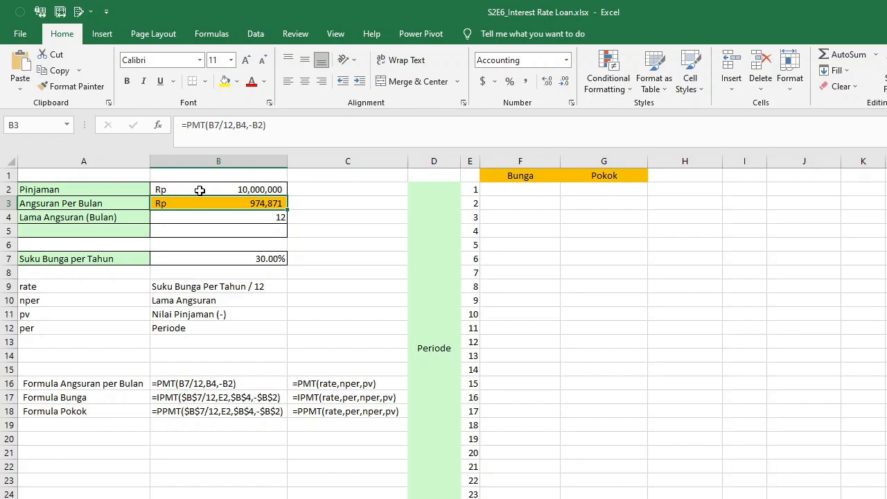
{"action": "key", "text": "Down"}
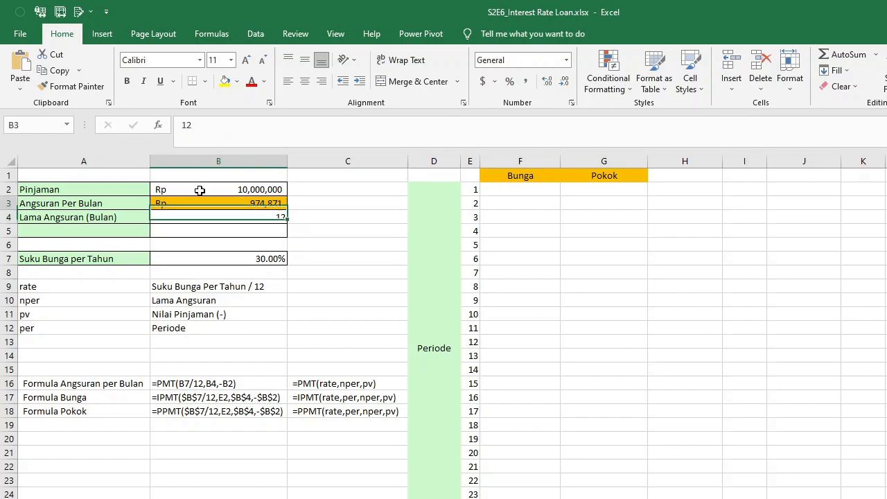
{"action": "key", "text": "Up"}
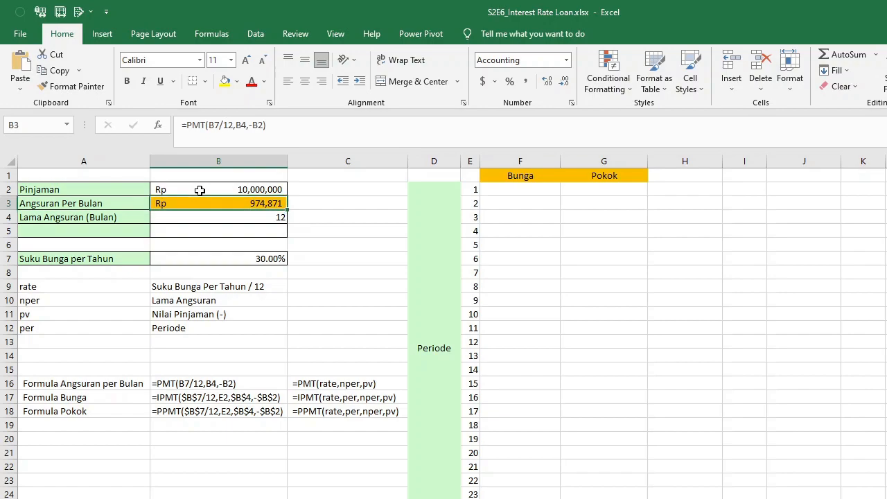
{"action": "key", "text": "Down"}
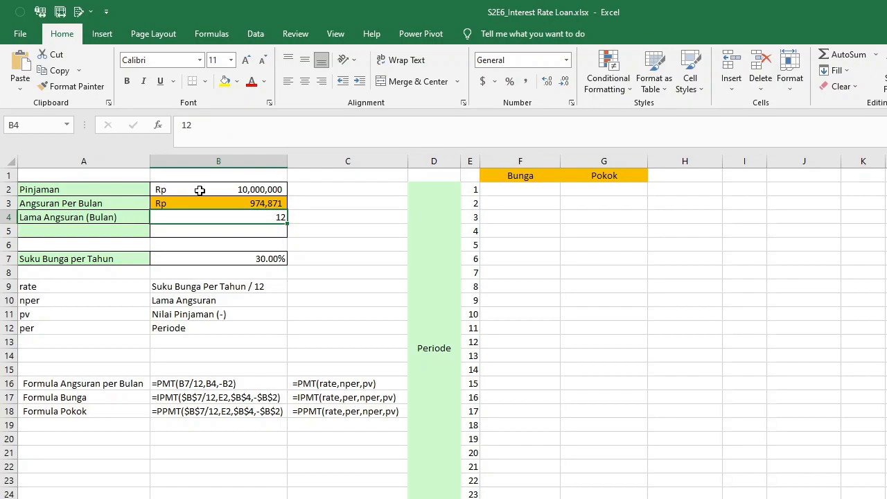
{"action": "type", "text": "24"}
{"action": "key", "text": "Return"}
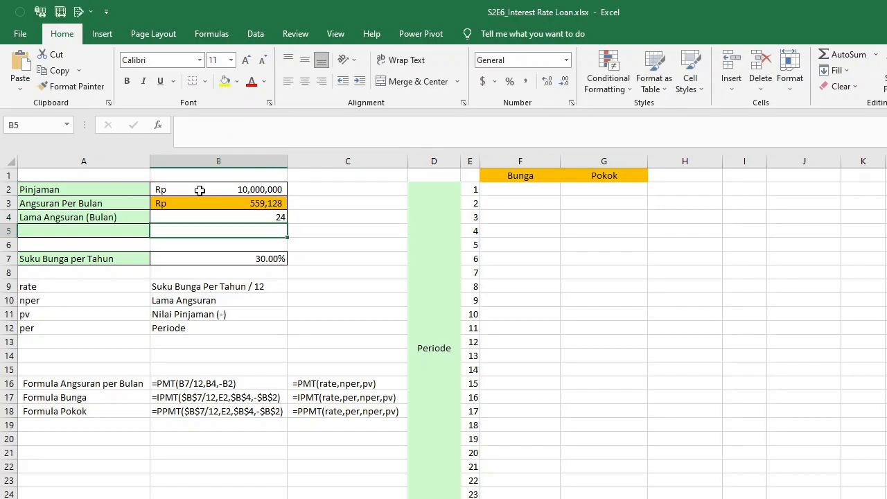
- Set Lama Angsuran (Bulan) in B4 to 1 and check the instalment in B3
{"action": "key", "text": "Up"}
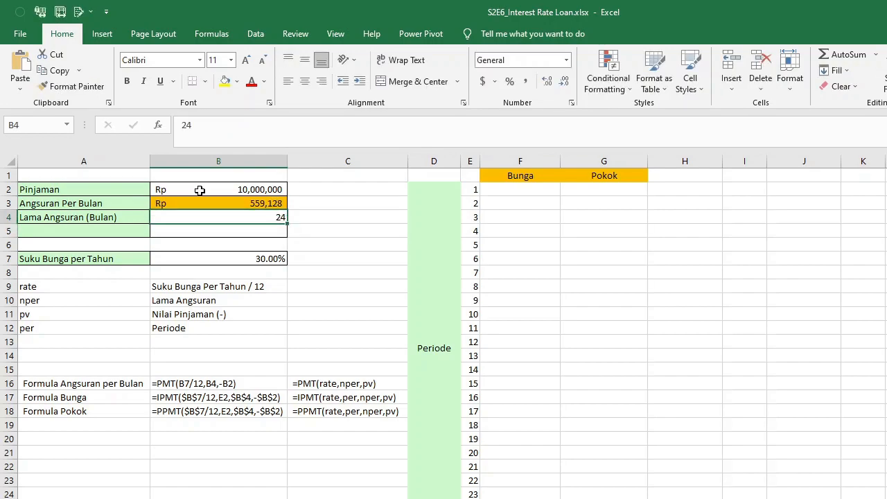
{"action": "key", "text": "Up"}
{"action": "key", "text": "Down"}
{"action": "type", "text": "1"}
{"action": "key", "text": "Return"}
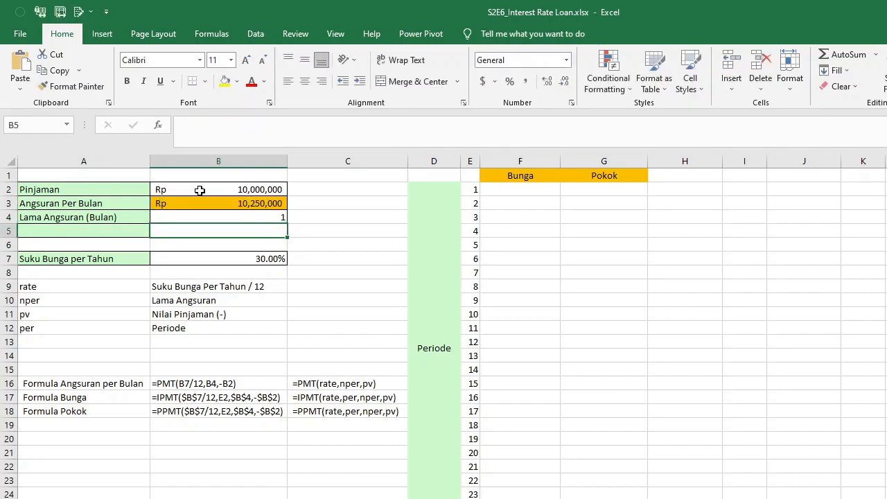
{"action": "key", "text": "Up"}
{"action": "key", "text": "Up"}
{"action": "key", "text": "Down"}
{"action": "key", "text": "Up"}
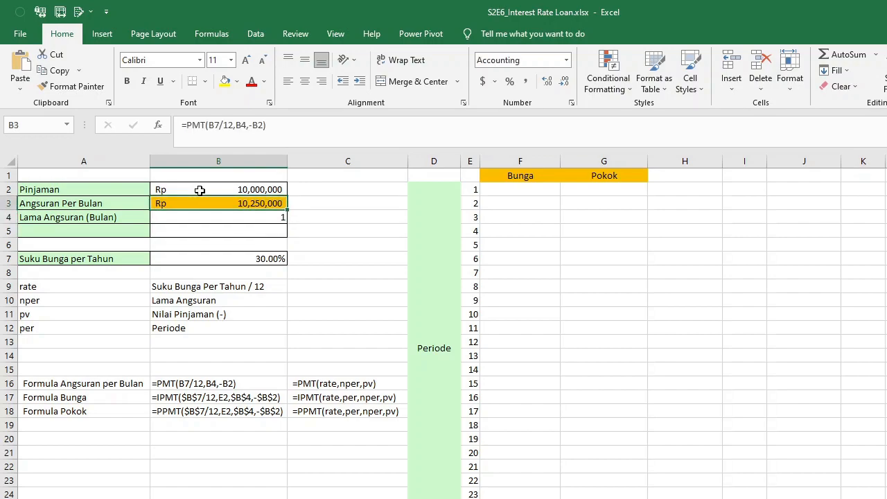
{"action": "key", "text": "Down"}
{"action": "key", "text": "Up"}
- Format the Suku Bunga per Tahun cell B7 as a percentage with 0 decimal places
{"action": "right_click", "coordinate": [242, 263]}
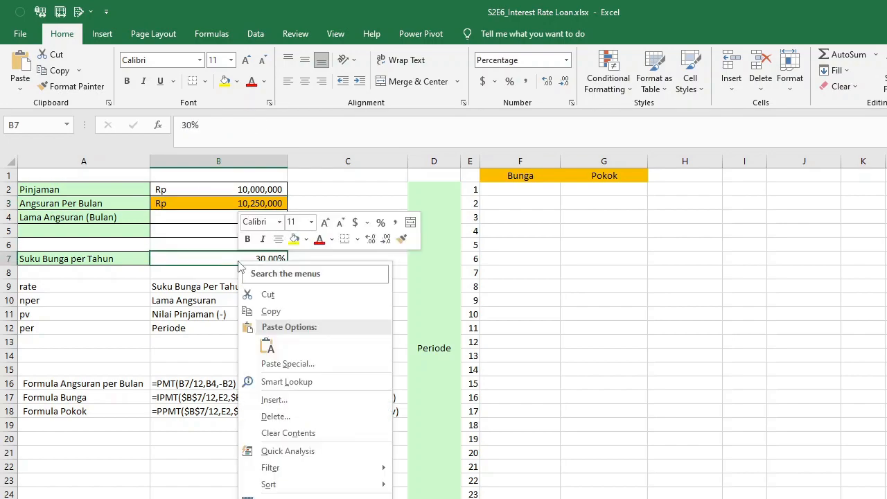
{"action": "left_click", "coordinate": [339, 497]}
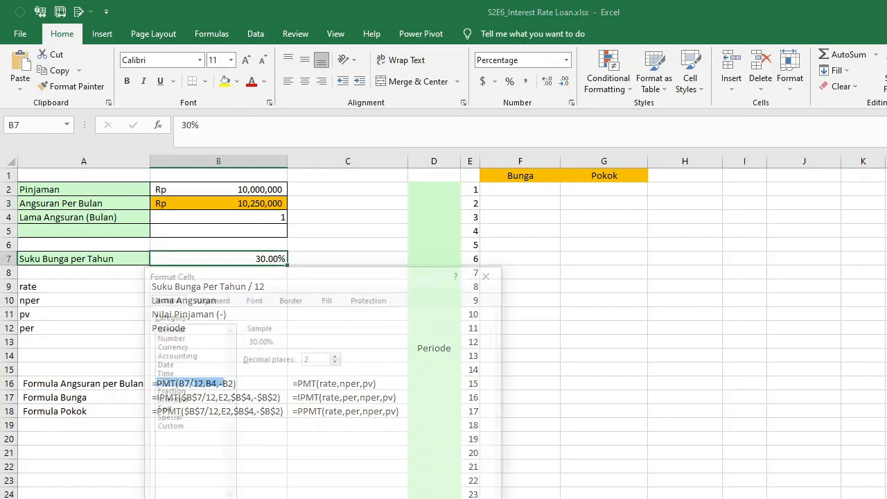
{"action": "left_click", "coordinate": [338, 361]}
{"action": "left_click", "coordinate": [335, 361]}
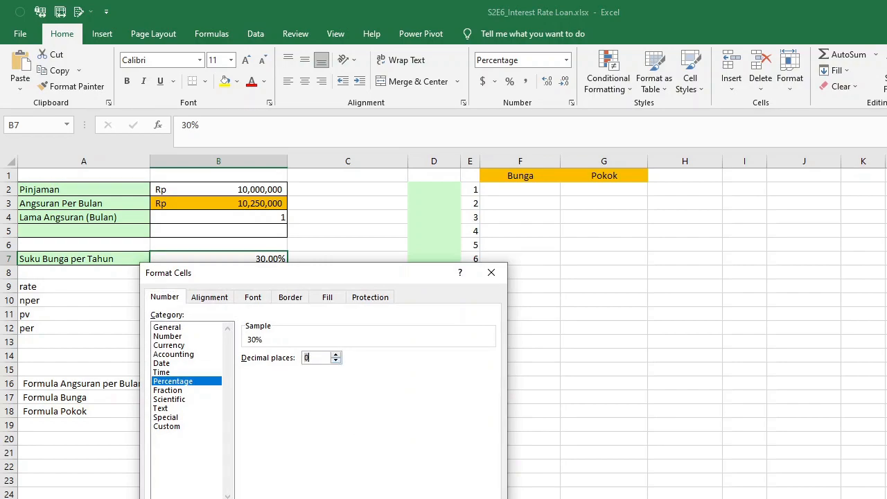
{"action": "left_click_drag", "start_coordinate": [406, 275], "coordinate": [479, 148]}
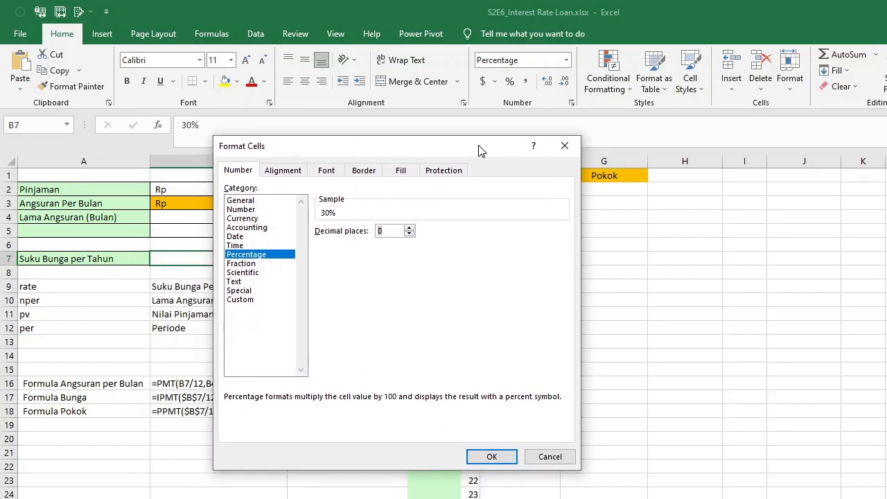
{"action": "left_click", "coordinate": [491, 456]}
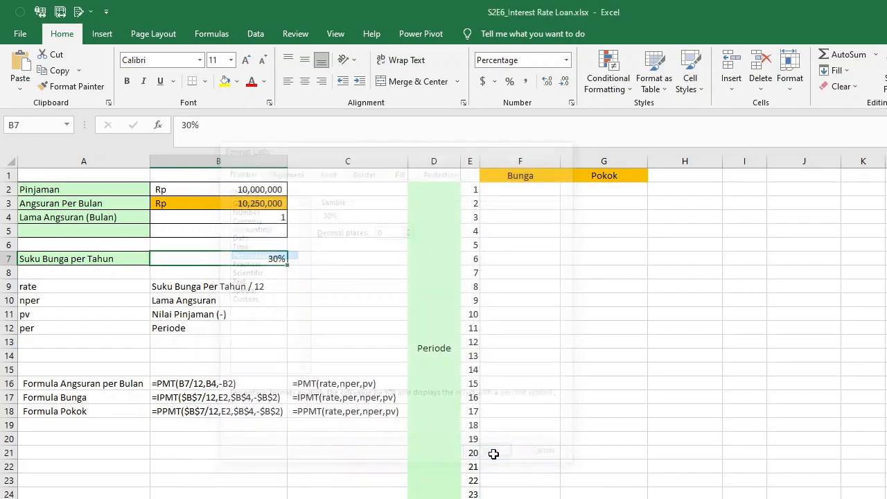
{"action": "left_click", "coordinate": [318, 287]}
{"action": "left_click", "coordinate": [274, 265]}
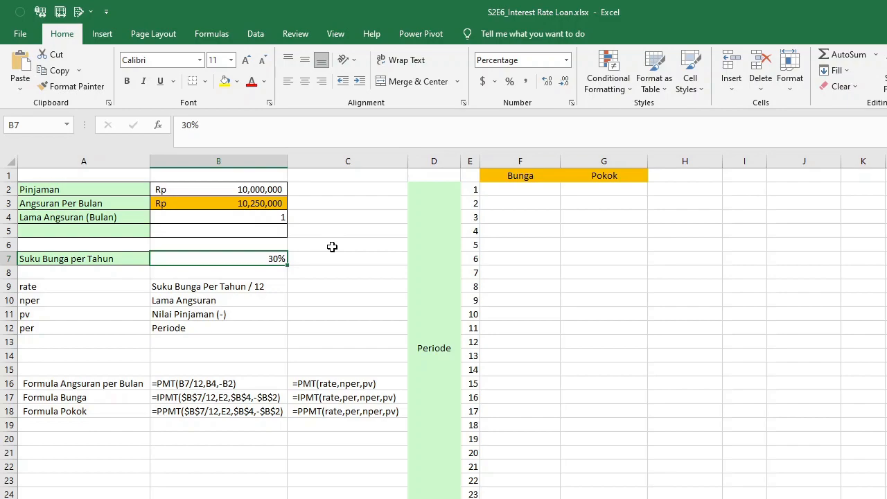
- Set Lama Angsuran (Bulan) in B4 to 6 and check the instalment in B3
{"action": "key", "text": "Up"}
{"action": "key", "text": "Up"}
{"action": "key", "text": "Up"}
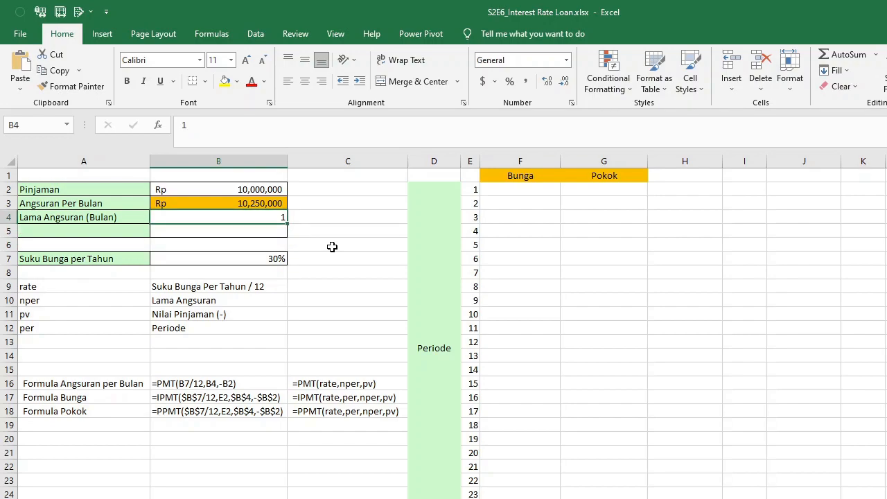
{"action": "type", "text": "6"}
{"action": "key", "text": "Return"}
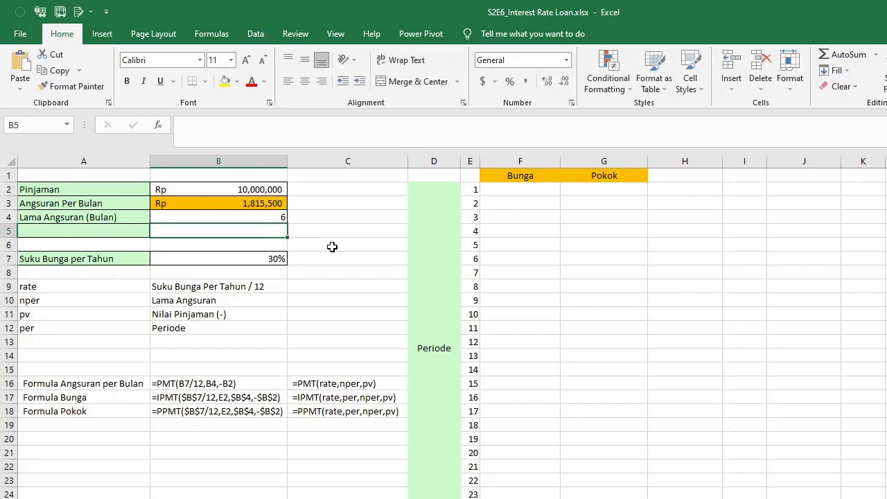
{"action": "key", "text": "Up"}
{"action": "key", "text": "Up"}
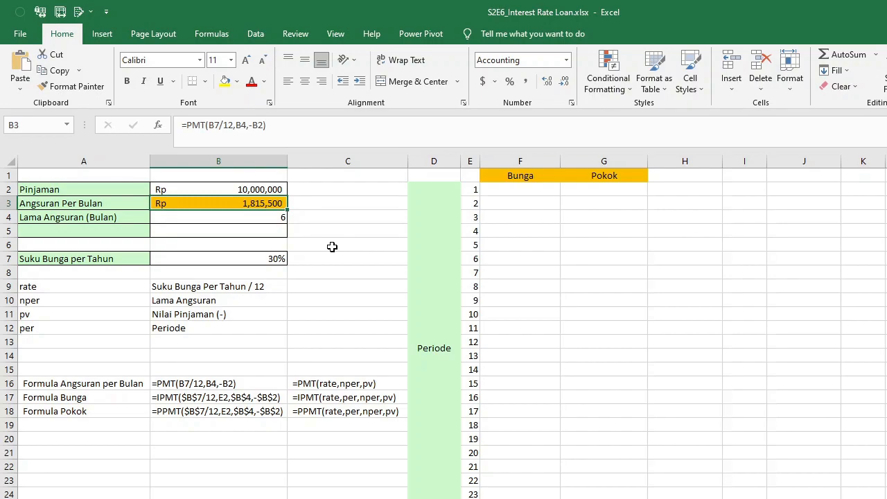
- Examine the Periode table's layout and its Bunga and Pokok headings in F1:G1
{"action": "key", "text": "Right"}
{"action": "key", "text": "Right"}
{"action": "key", "text": "Right"}
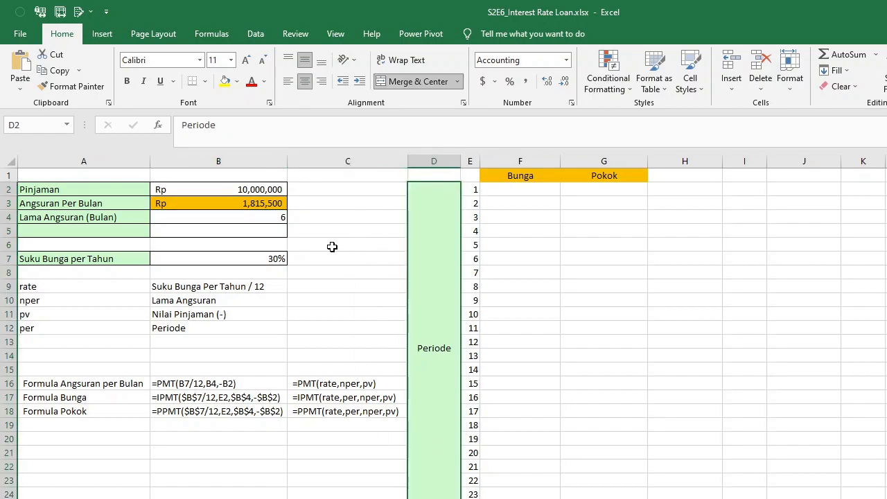
{"action": "key", "text": "Up"}
{"action": "key", "text": "Up"}
{"action": "key", "text": "Left"}
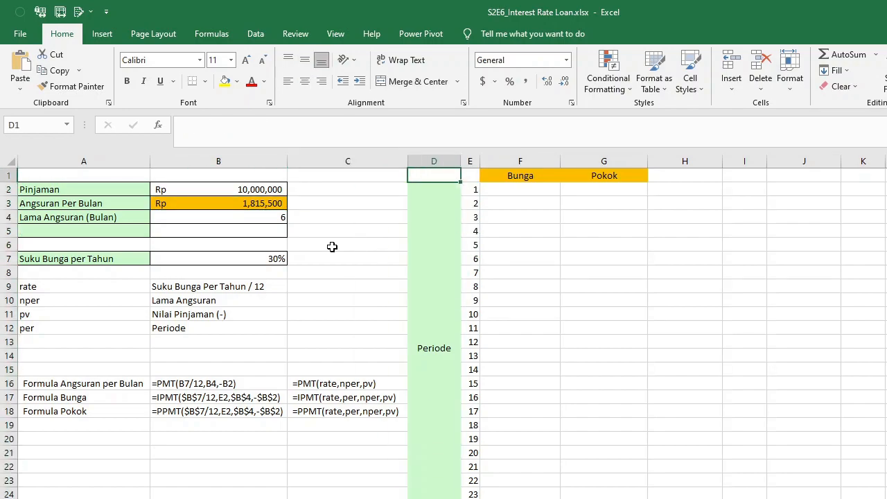
{"action": "key", "text": "Right"}
{"action": "key", "text": "Right"}
{"action": "key", "text": "Right"}
{"action": "key", "text": "Down"}
{"action": "key", "text": "Down"}
{"action": "key", "text": "Left"}
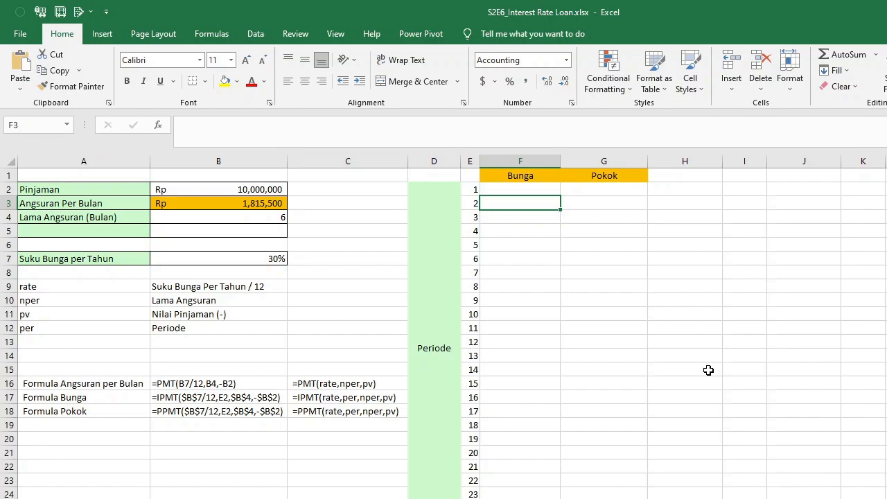
{"action": "key", "text": "Up"}
{"action": "key", "text": "Up"}
{"action": "key", "text": "shift+Right"}
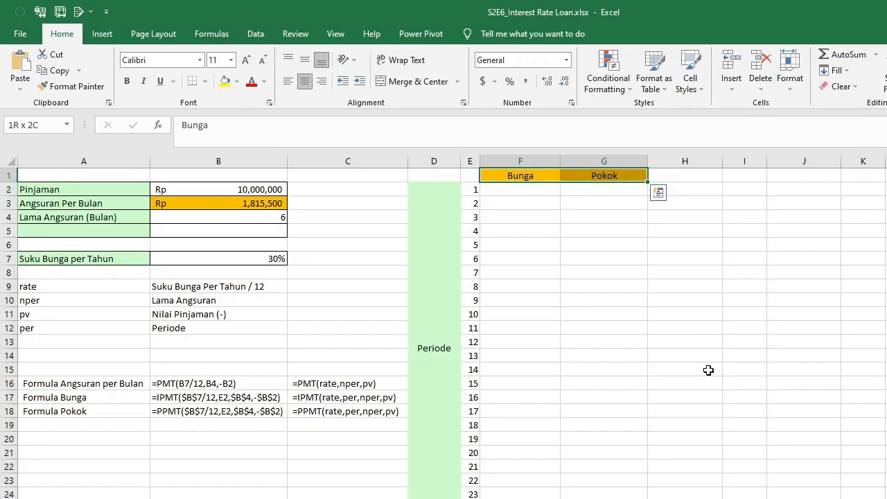
- Examine the period numbers in column E from E2 downward, through to the Total row
{"action": "key", "text": "Left"}
{"action": "key", "text": "Down"}
{"action": "key", "text": "shift+Down"}
{"action": "key", "text": "shift+Down"}
{"action": "key", "text": "shift+Down"}
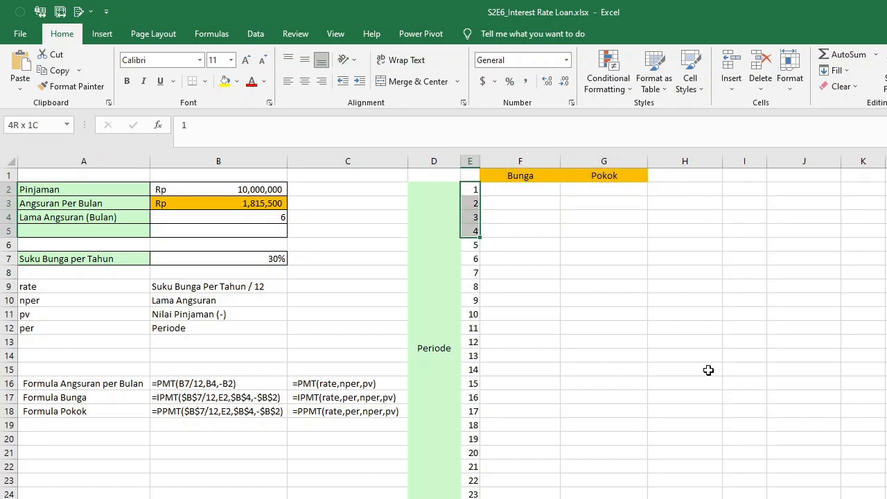
{"action": "key", "text": "shift+Down"}
{"action": "key", "text": "shift+Down"}
{"action": "key", "text": "shift+Down"}
{"action": "key", "text": "shift+Down"}
{"action": "key", "text": "shift+Down"}
{"action": "key", "text": "Up"}
{"action": "key", "text": "Down"}
{"action": "key", "text": "Down"}
{"action": "key", "text": "Down"}
{"action": "key", "text": "Down"}
{"action": "key", "text": "Down"}
{"action": "key", "text": "Down"}
{"action": "scroll", "coordinate": [708, 370], "scroll_direction": "down", "scroll_amount": 7}
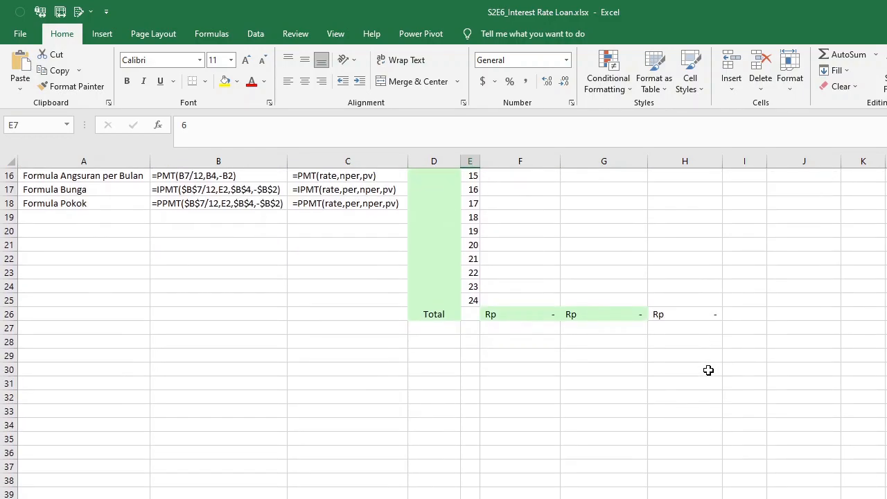
- Enter =IPMT(B7/12,E2,B4,-B2) in F2 to calculate the first period's Bunga
{"action": "scroll", "coordinate": [708, 370], "scroll_direction": "down", "scroll_amount": 1}
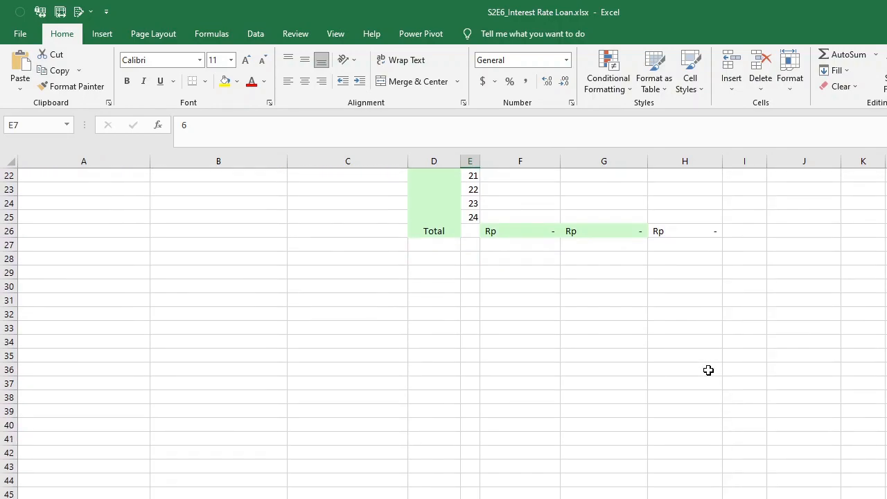
{"action": "scroll", "coordinate": [708, 370], "scroll_direction": "up", "scroll_amount": 7}
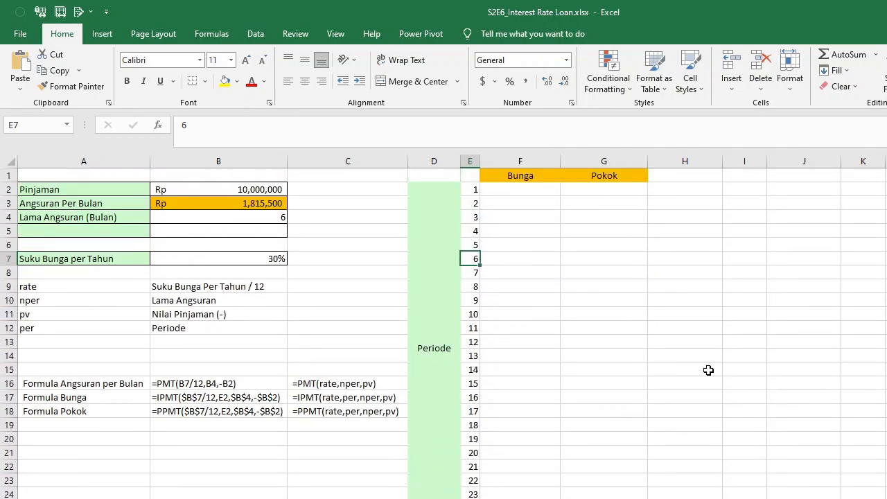
{"action": "left_click", "coordinate": [536, 192]}
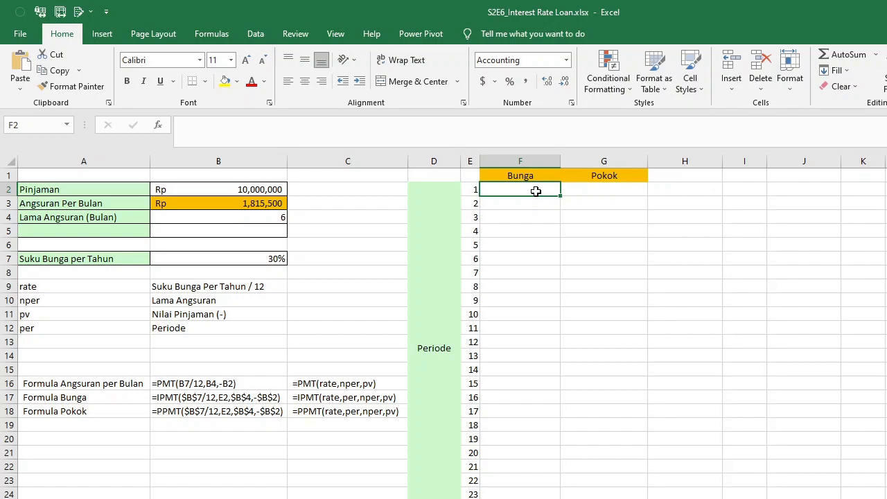
{"action": "type", "text": "=IPMT"}
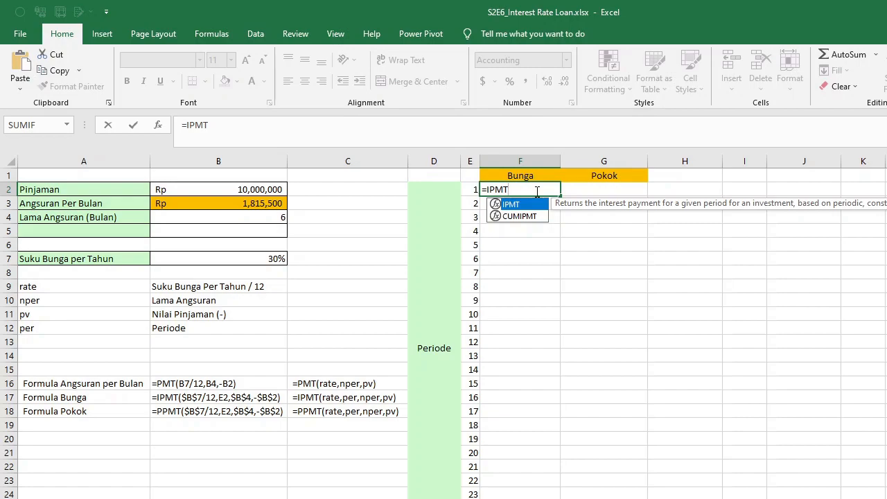
{"action": "type", "text": "("}
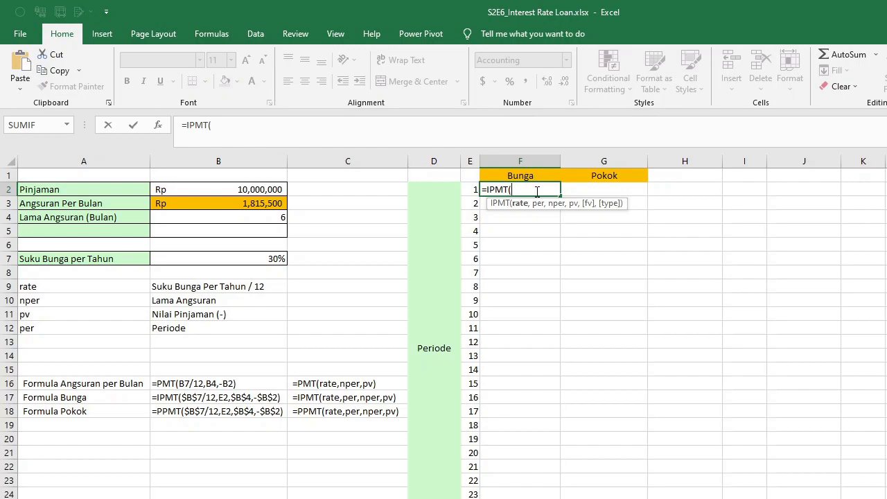
{"action": "left_click", "coordinate": [273, 259]}
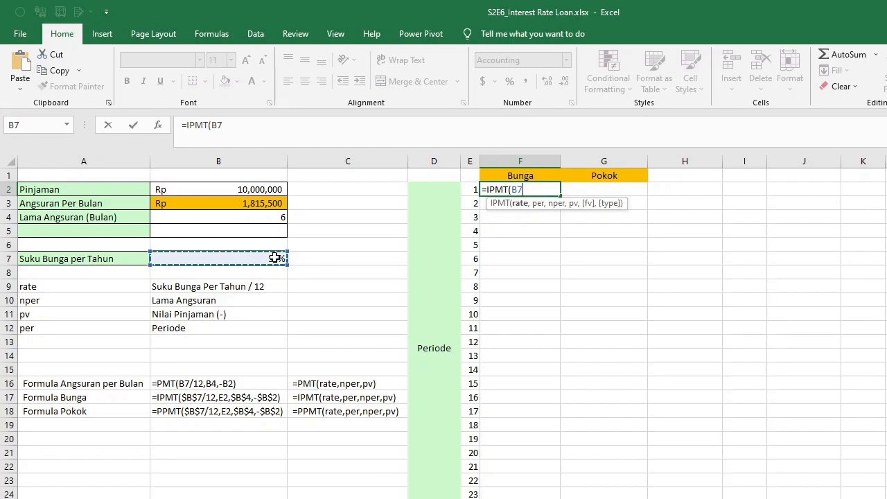
{"action": "type", "text": "/12,"}
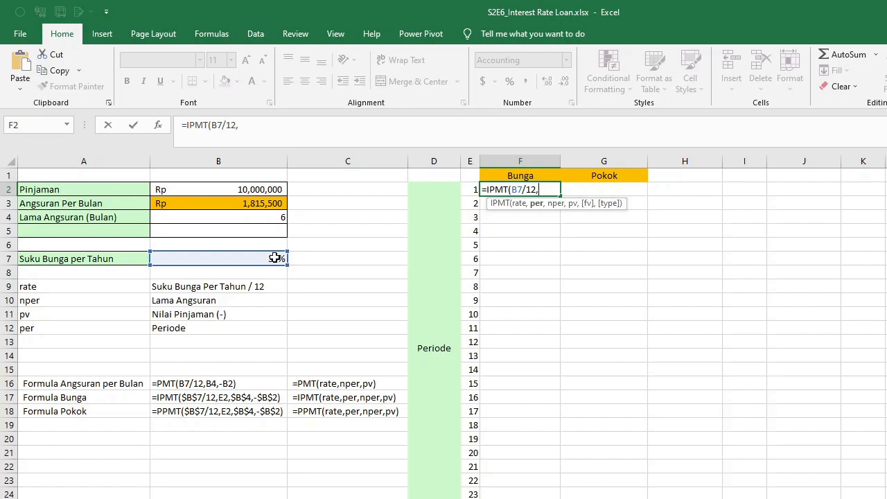
{"action": "left_click", "coordinate": [471, 189]}
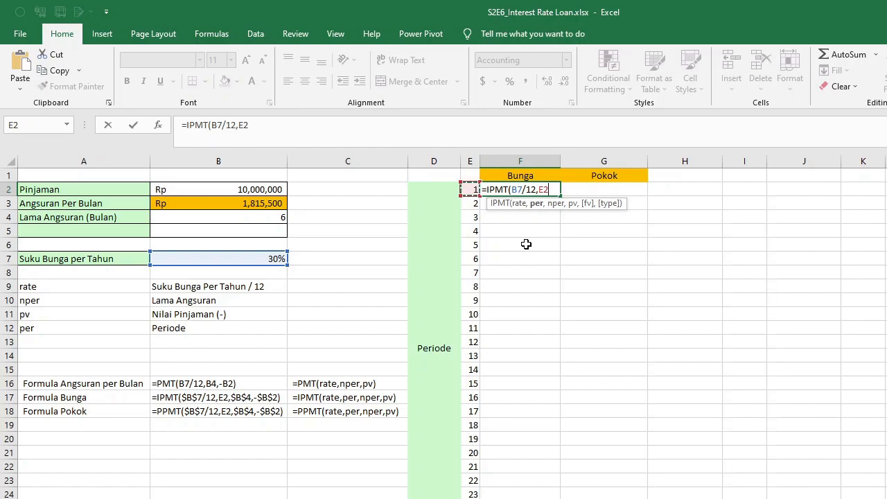
{"action": "type", "text": ","}
{"action": "left_click", "coordinate": [263, 217]}
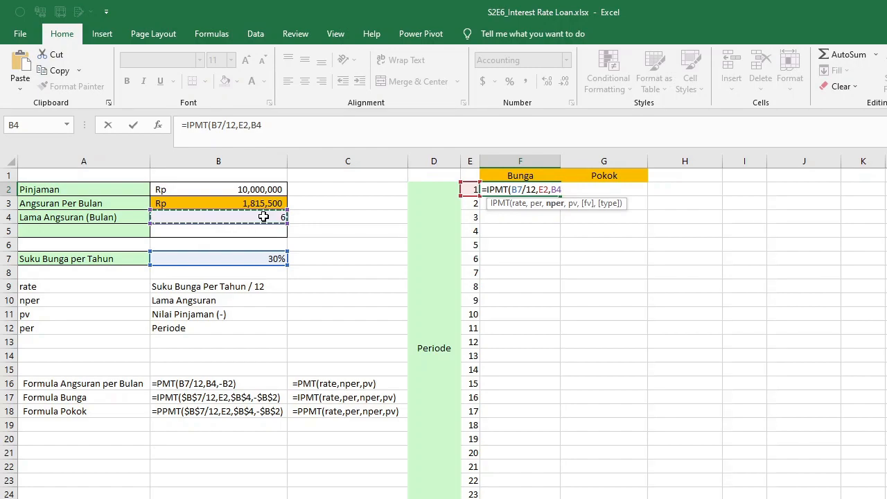
{"action": "type", "text": ",-"}
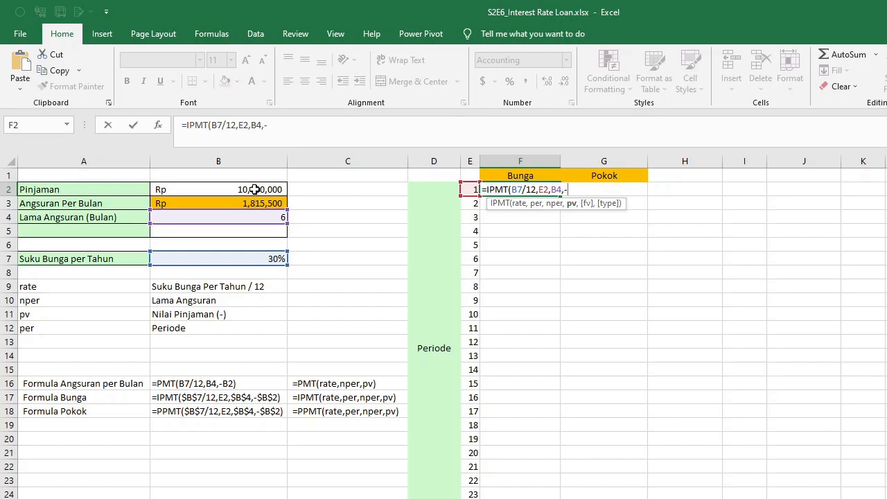
{"action": "left_click", "coordinate": [255, 190]}
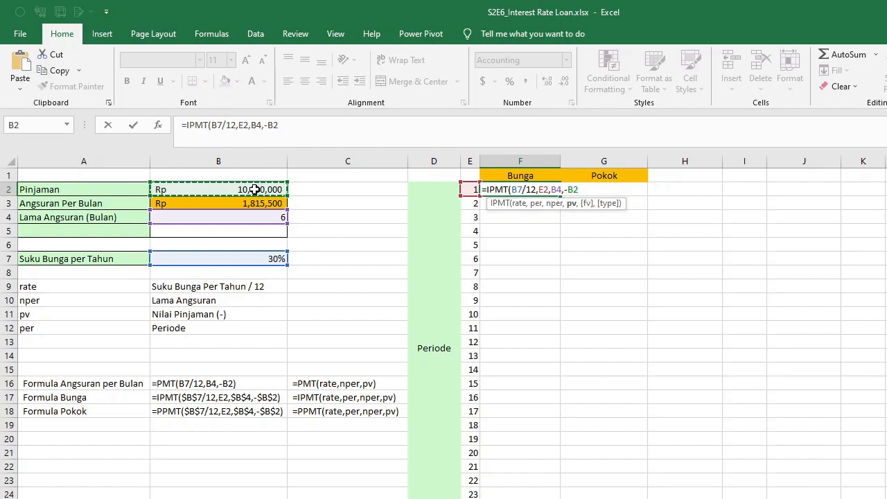
{"action": "type", "text": ")"}
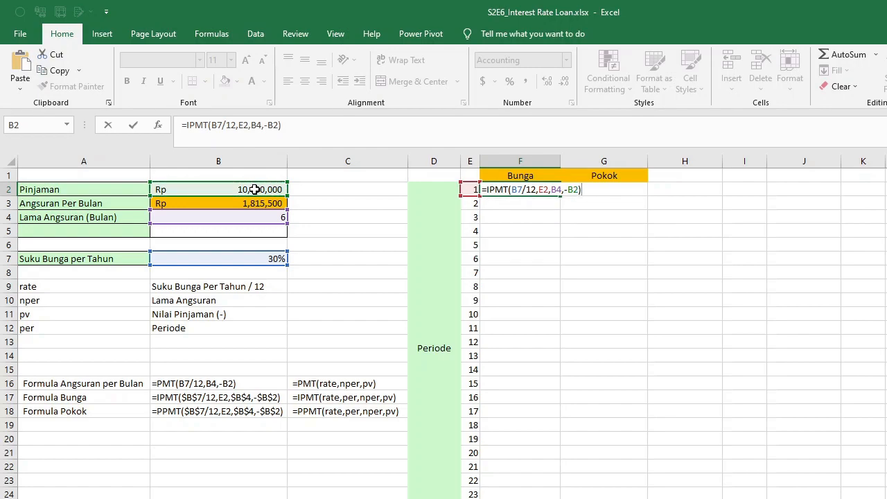
{"action": "key", "text": "Return"}
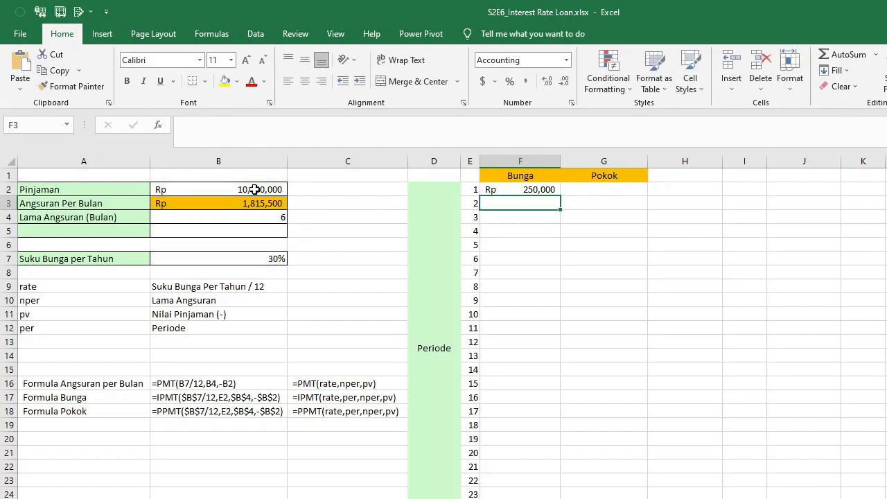
{"action": "key", "text": "Up"}
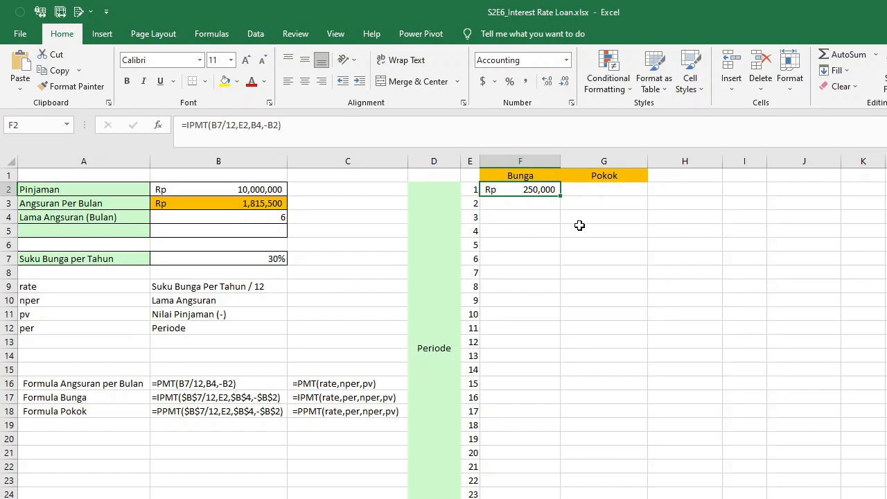
- Enter =PPMT(B7/12,E2,B4,-B2) in G2 to calculate the first period's Pokok
{"action": "left_click", "coordinate": [609, 192]}
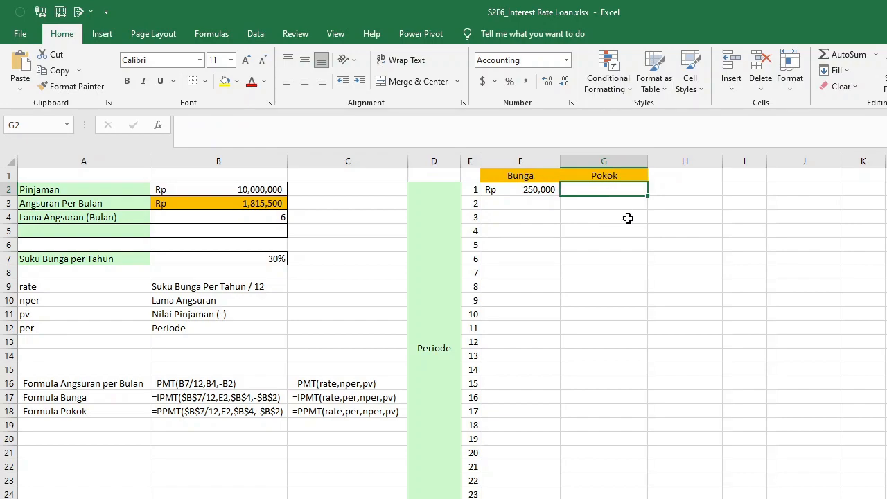
{"action": "type", "text": "="}
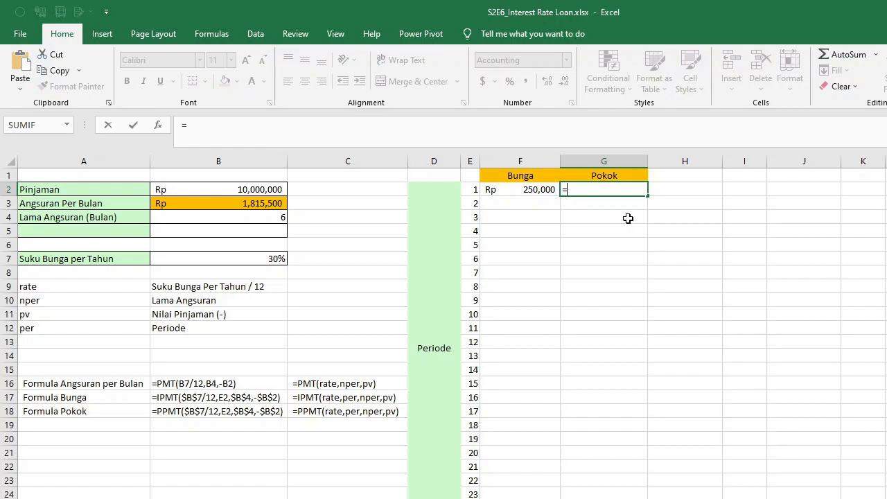
{"action": "type", "text": "PPMT"}
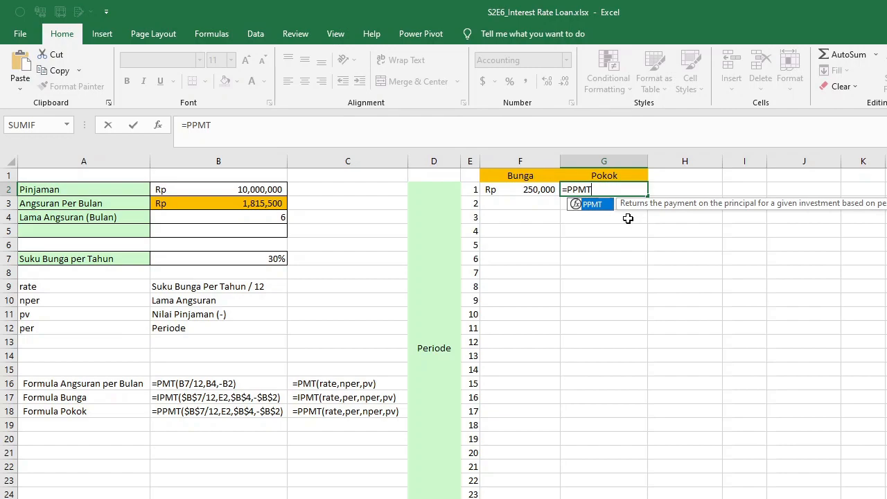
{"action": "type", "text": "("}
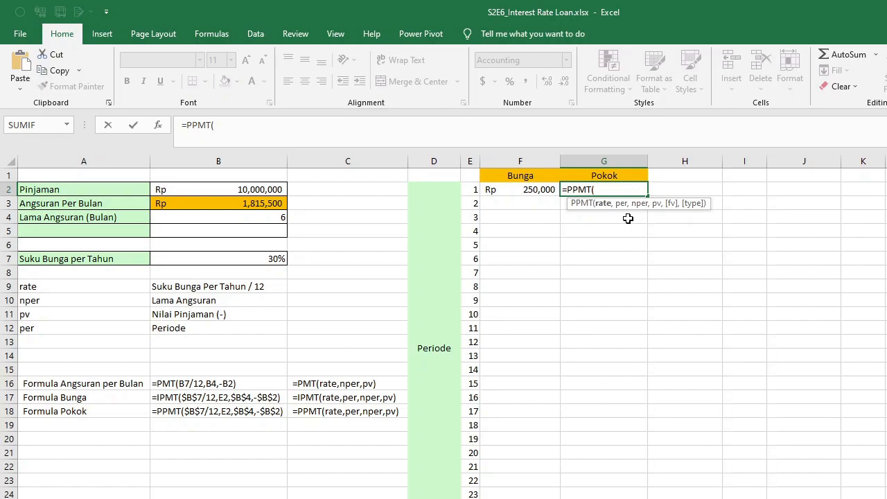
{"action": "left_click", "coordinate": [267, 257]}
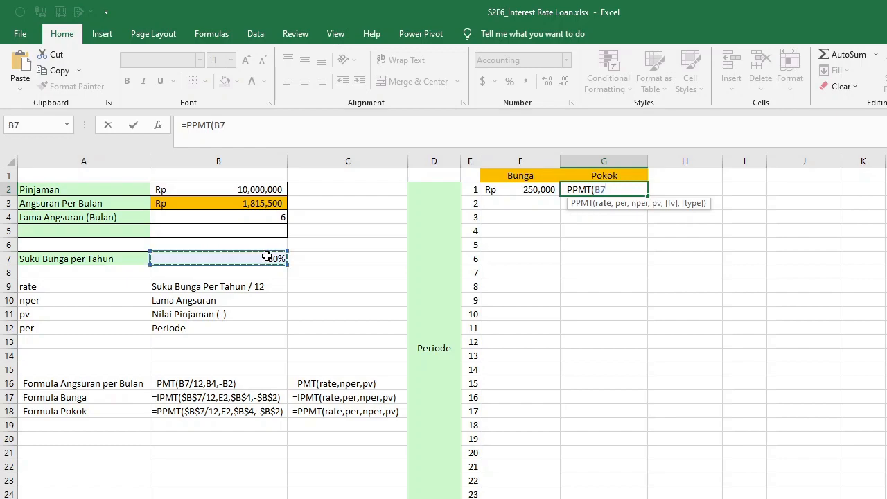
{"action": "type", "text": "/12"}
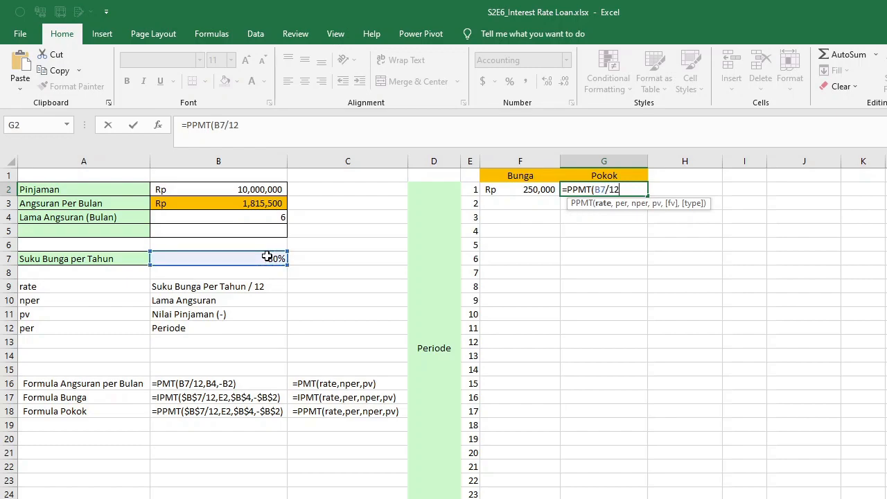
{"action": "type", "text": ","}
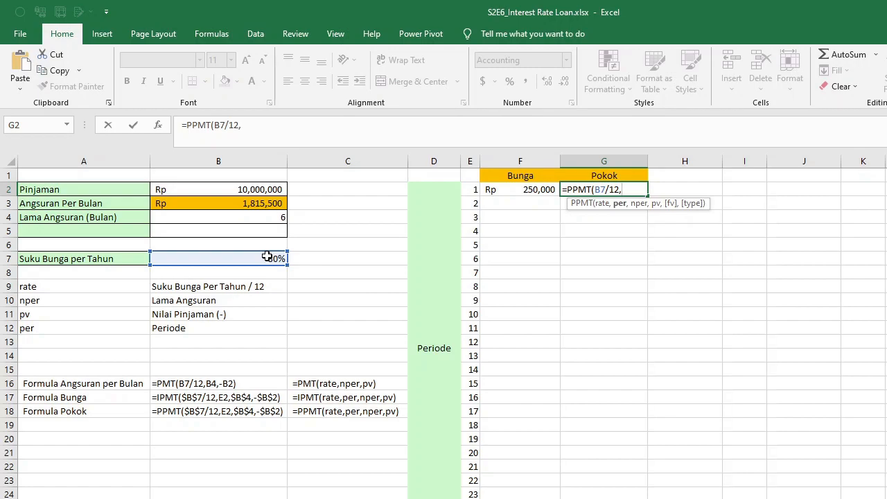
{"action": "left_click", "coordinate": [477, 193]}
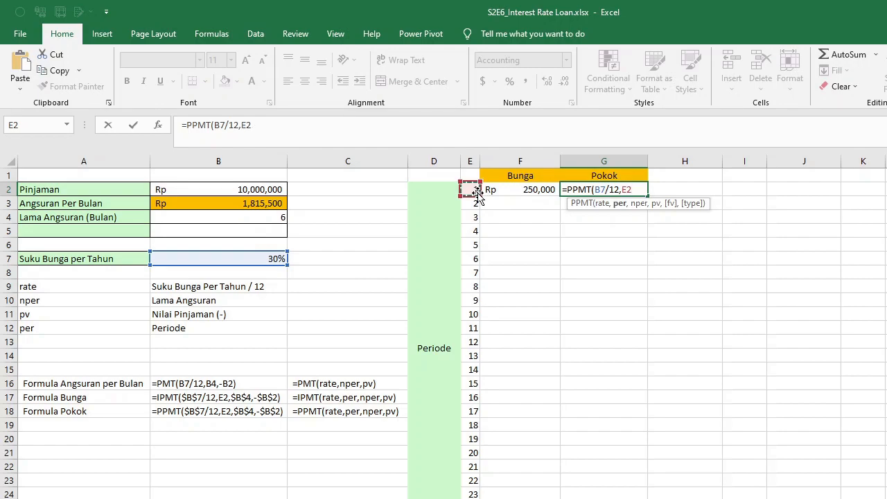
{"action": "type", "text": ","}
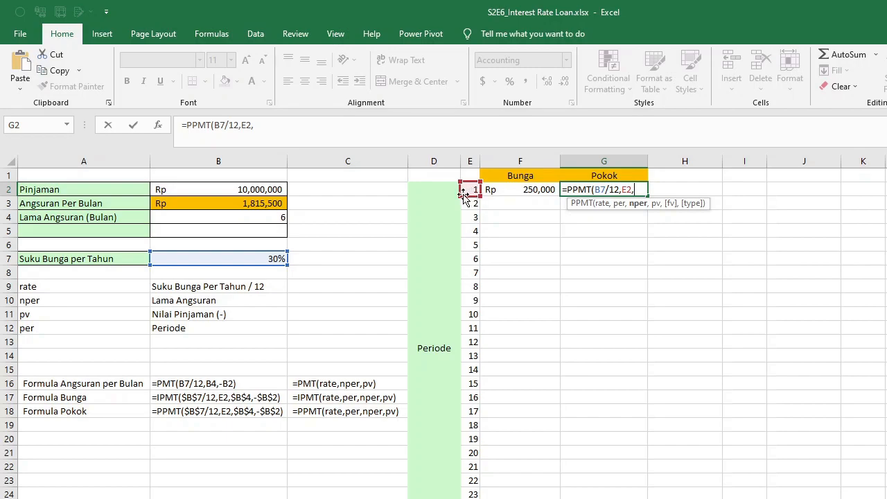
{"action": "left_click", "coordinate": [263, 217]}
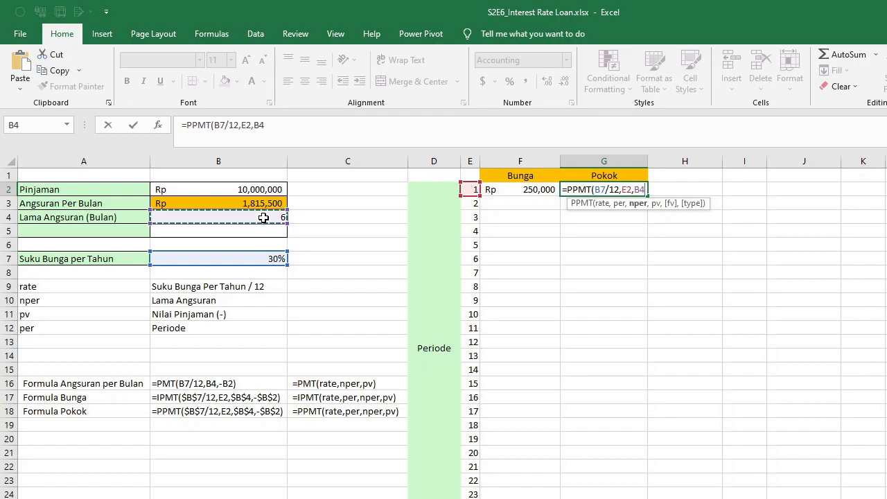
{"action": "type", "text": ",-"}
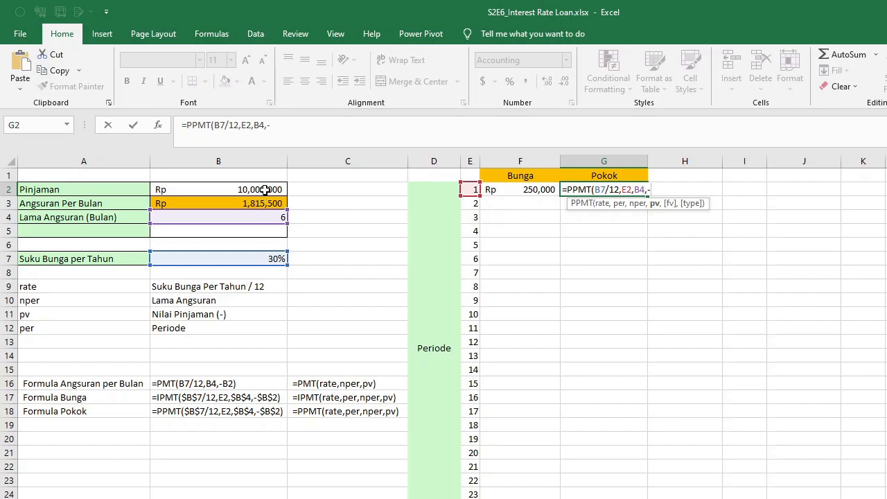
{"action": "left_click", "coordinate": [266, 189]}
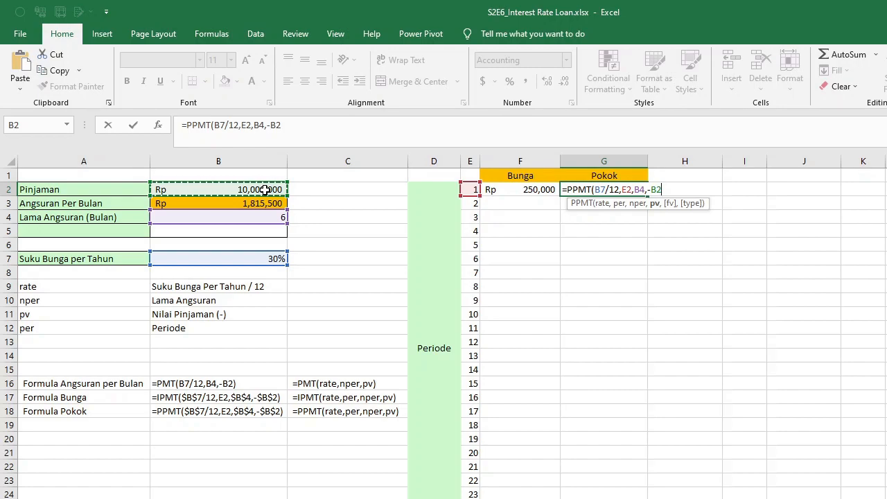
{"action": "type", "text": ")"}
{"action": "key", "text": "Return"}
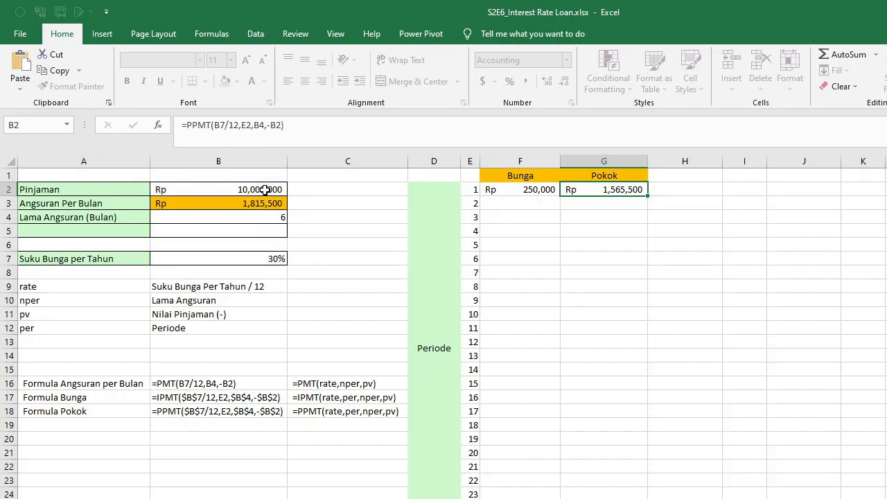
- Add the first period's Bunga and Pokok in H2 with =SUM(F2:G2)
{"action": "key", "text": "Up"}
{"action": "key", "text": "Left"}
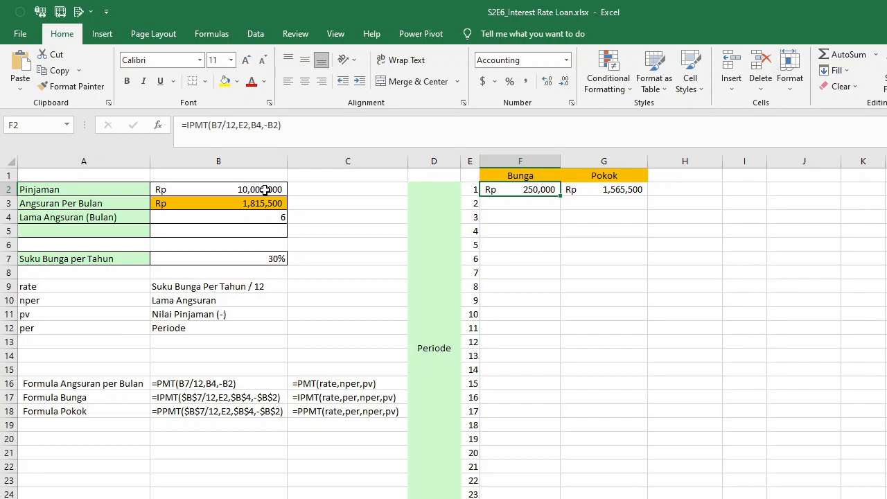
{"action": "key", "text": "shift+Right"}
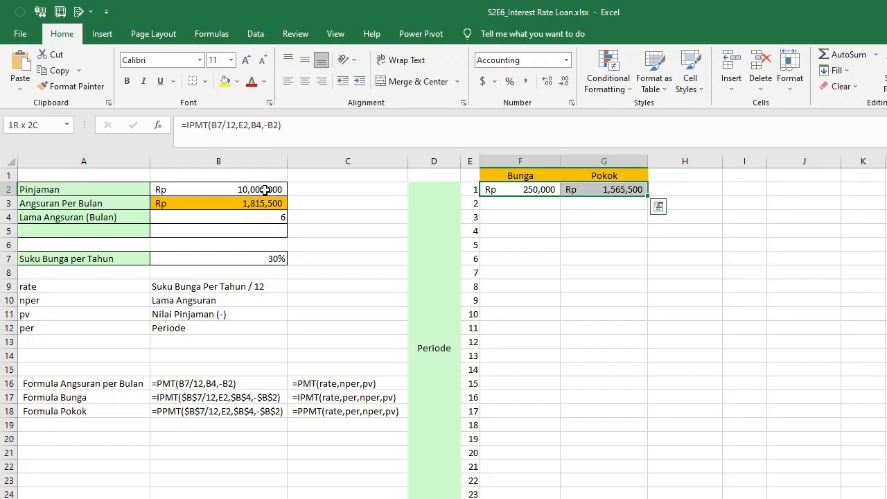
{"action": "key", "text": "Right"}
{"action": "key", "text": "Right"}
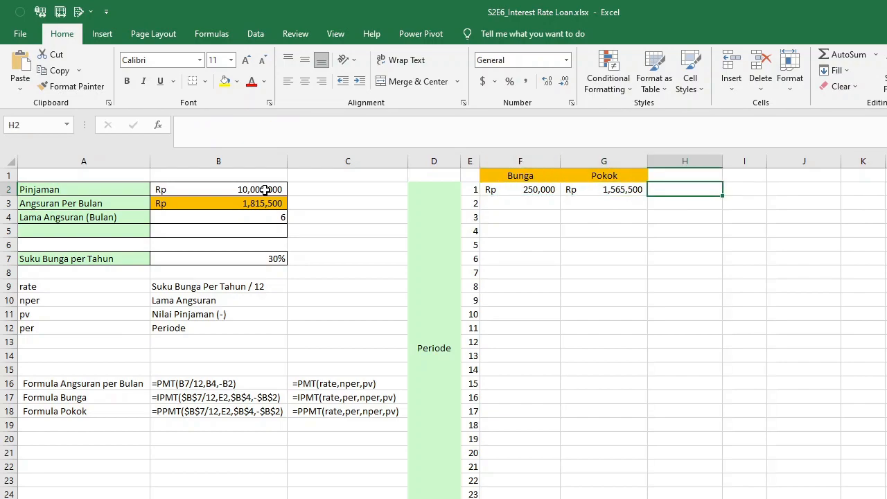
{"action": "type", "text": "=sum("}
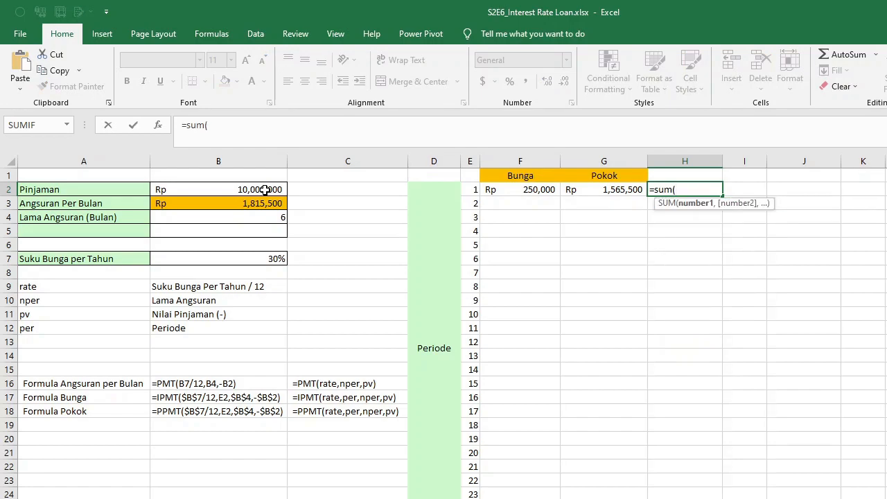
{"action": "key", "text": "Left"}
{"action": "key", "text": "shift+Left"}
{"action": "key", "text": "Return"}
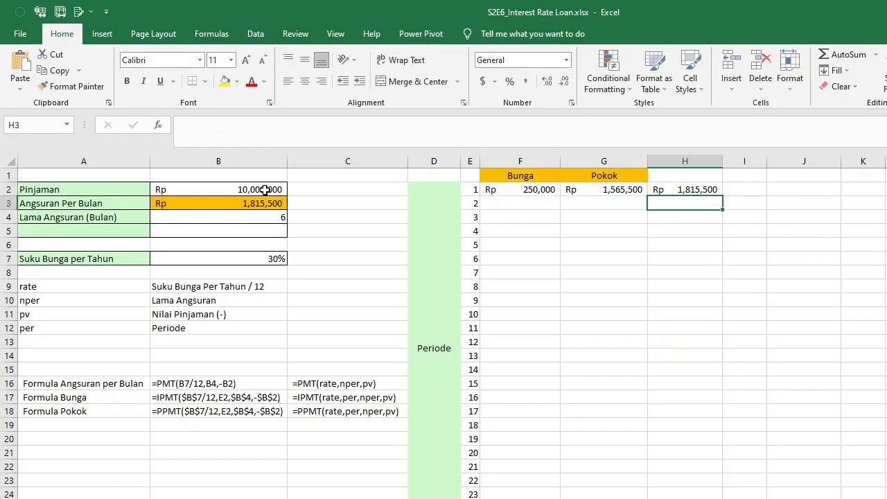
- Compare the first period's sum in H2 with the Angsuran Per Bulan in B3
{"action": "key", "text": "Up"}
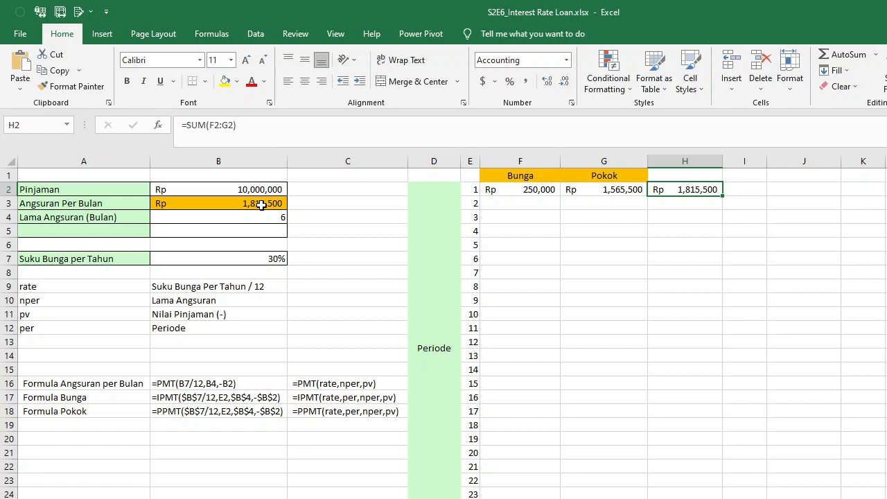
{"action": "left_click", "coordinate": [262, 203], "text": "ctrl"}
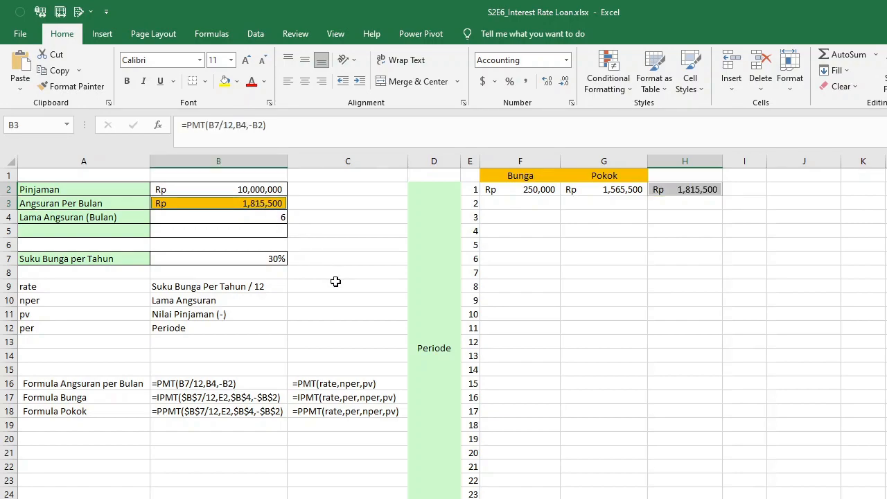
{"action": "left_click", "coordinate": [682, 191]}
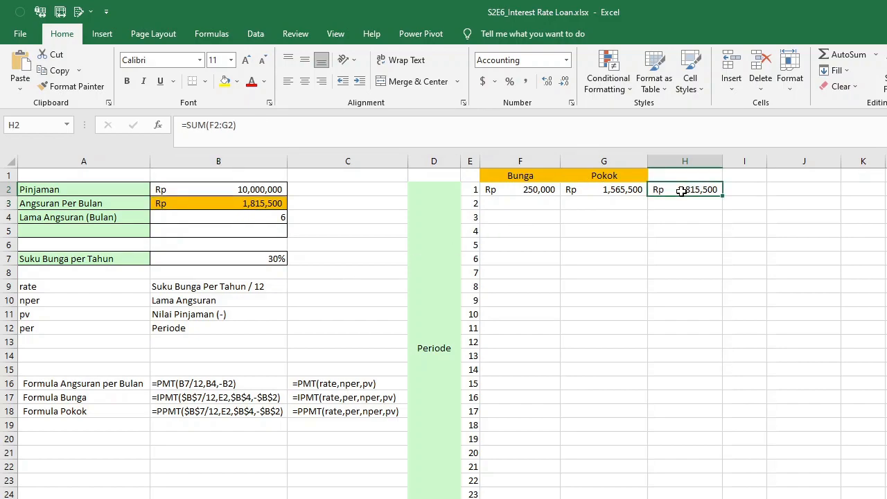
- Clear the check sum from H2 and return to the Bunga formula in F2
{"action": "key", "text": "Delete"}
{"action": "key", "text": "Left"}
{"action": "key", "text": "Left"}
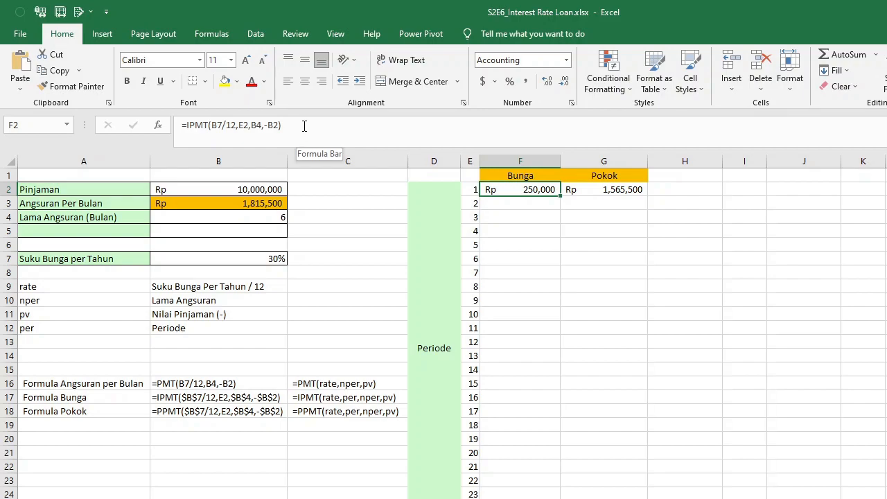
- Make the annual interest rate reference absolute as $B$7 in F2's IPMT formula
{"action": "left_click", "coordinate": [222, 125]}
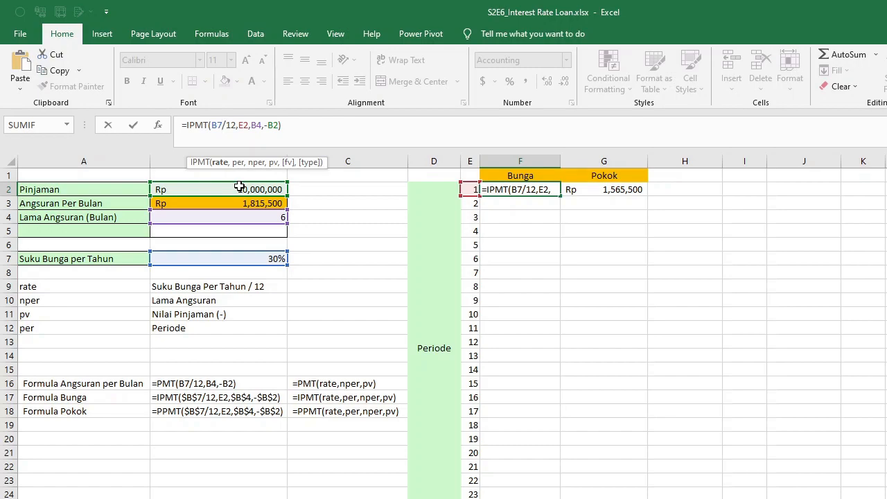
{"action": "left_click_drag", "start_coordinate": [218, 125], "coordinate": [211, 125]}
{"action": "double_click", "coordinate": [216, 125]}
{"action": "key", "text": "F4"}
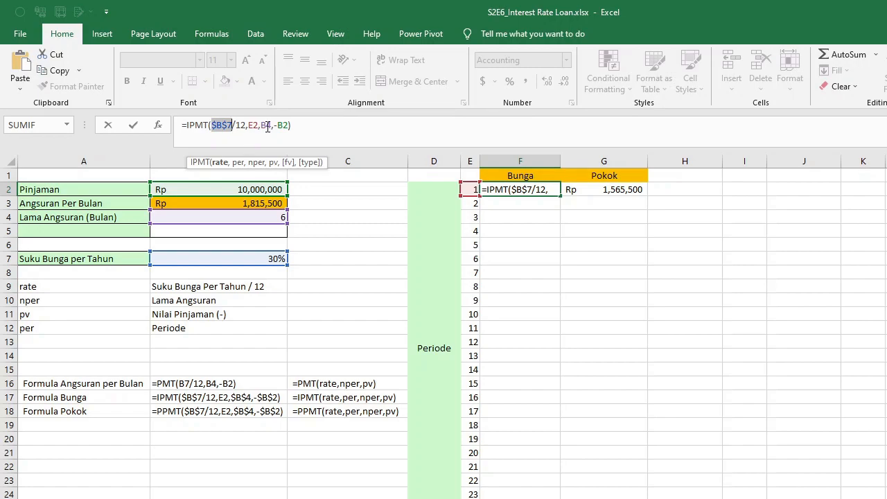
- Make the term and loan references absolute in F2, completing =IPMT($B$7/12,E2,$B$4,-$B$2) with a relative period reference
{"action": "left_click", "coordinate": [253, 125]}
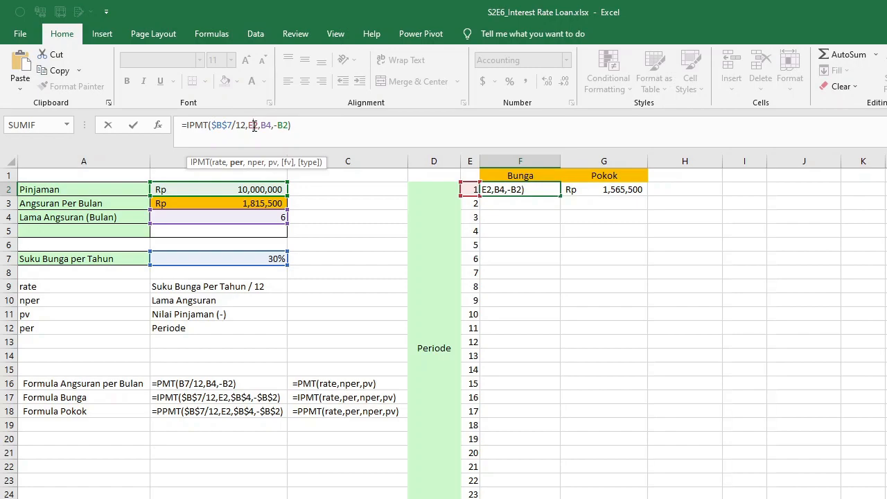
{"action": "left_click", "coordinate": [267, 125]}
{"action": "key", "text": "shift+Left"}
{"action": "key", "text": "shift+Left"}
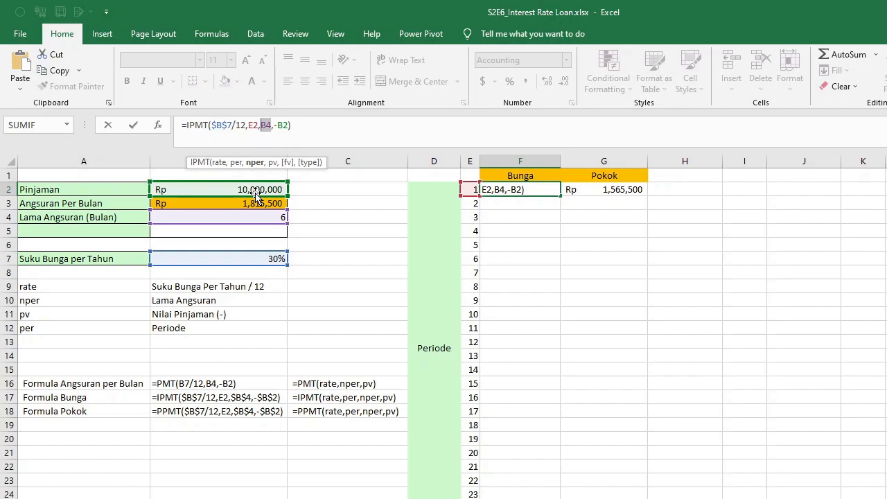
{"action": "key", "text": "F4"}
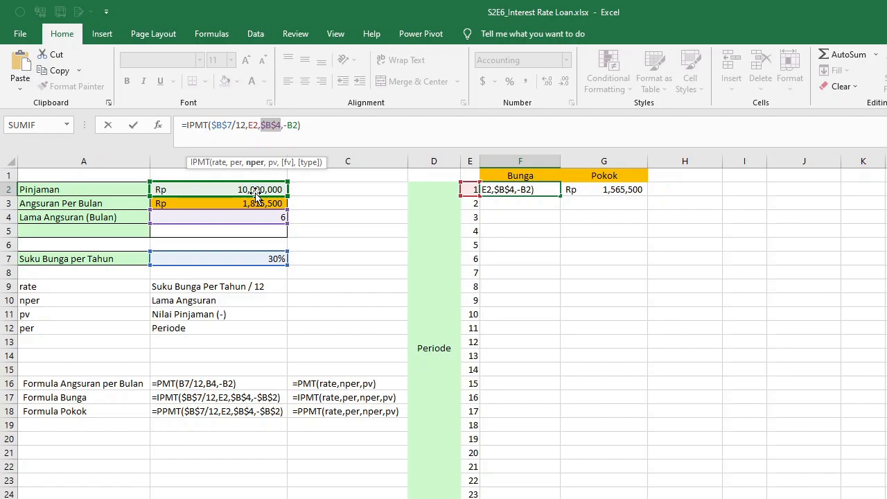
{"action": "left_click", "coordinate": [297, 126]}
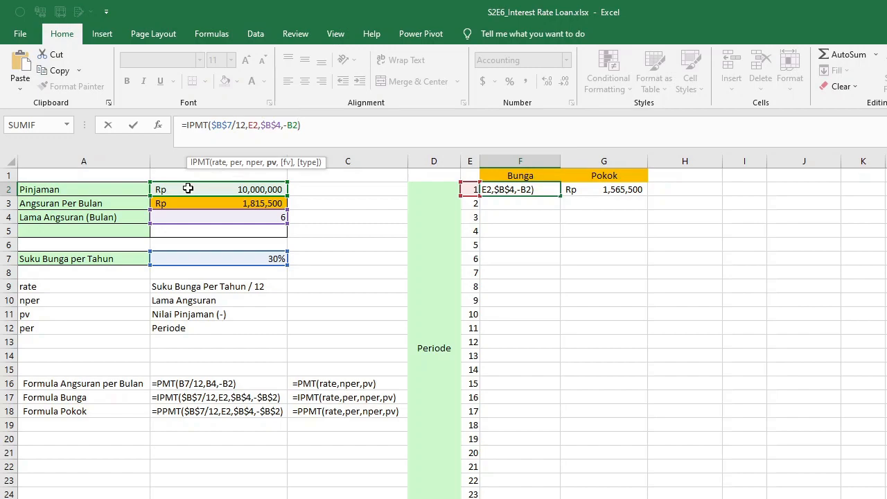
{"action": "key", "text": "shift+Left"}
{"action": "key", "text": "shift+Left"}
{"action": "key", "text": "F4"}
{"action": "key", "text": "Return"}
{"action": "key", "text": "Up"}
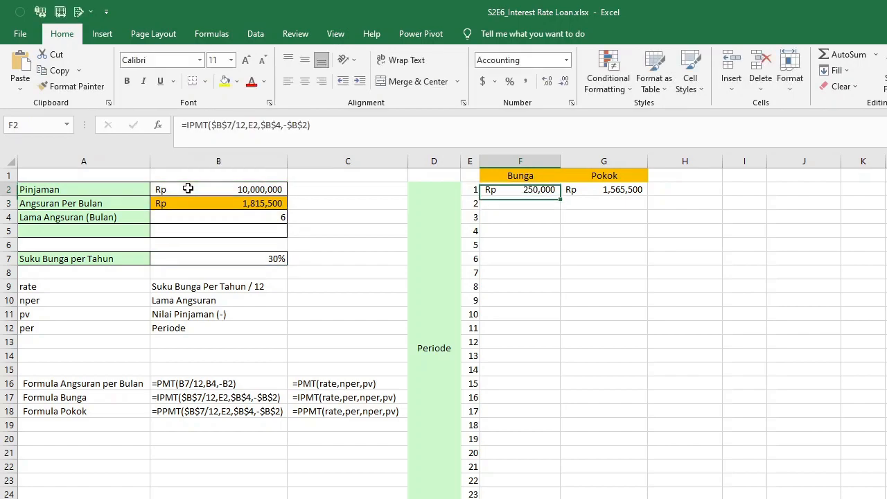
- Make the rate, term and loan references absolute in G2's Pokok formula: =PPMT($B$7/12,E2,$B$4,-$B$2)
{"action": "key", "text": "Right"}
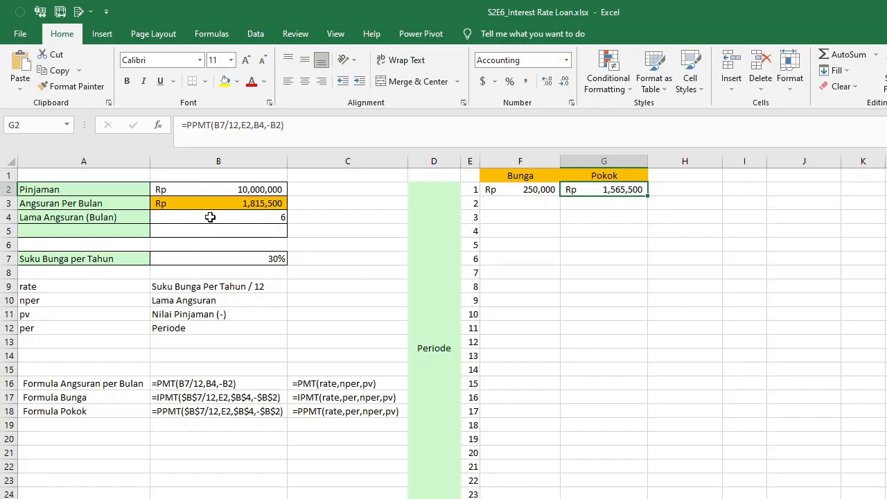
{"action": "left_click_drag", "start_coordinate": [214, 125], "coordinate": [223, 125]}
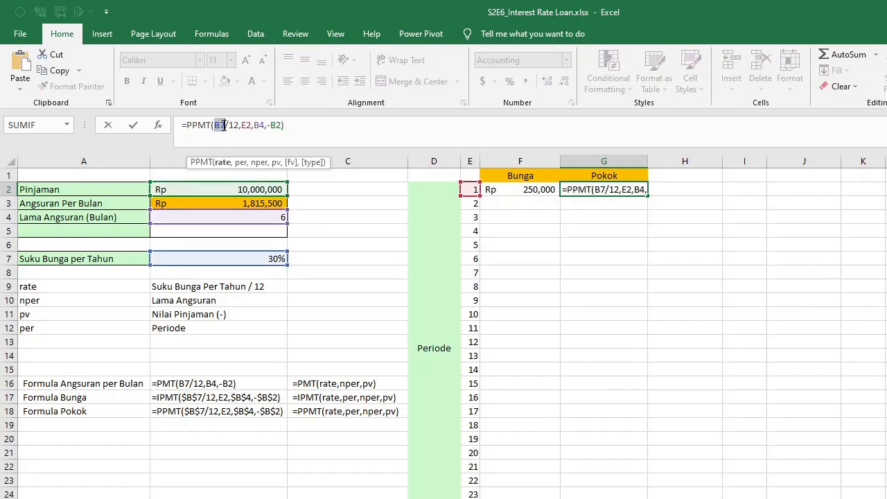
{"action": "key", "text": "F4"}
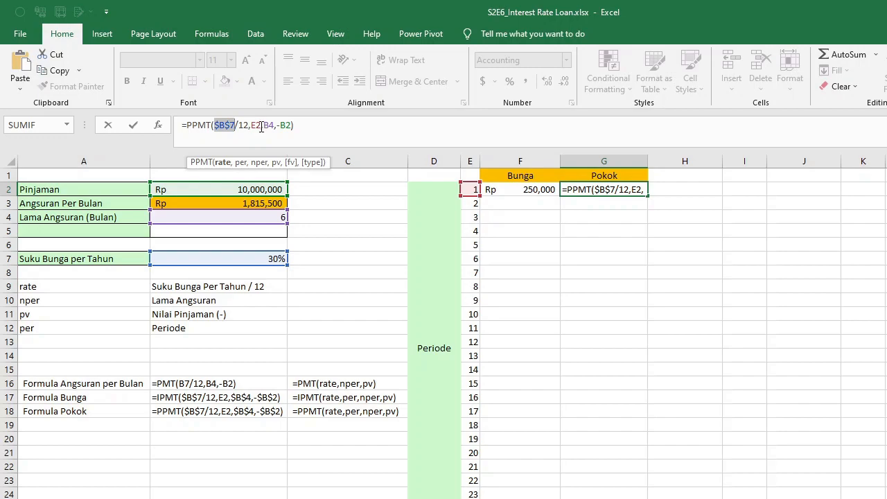
{"action": "left_click_drag", "start_coordinate": [263, 126], "coordinate": [275, 125]}
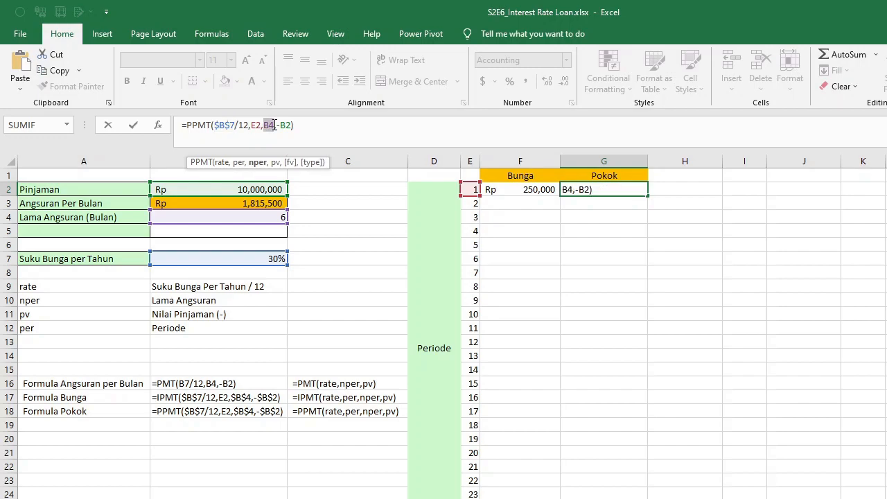
{"action": "key", "text": "F4"}
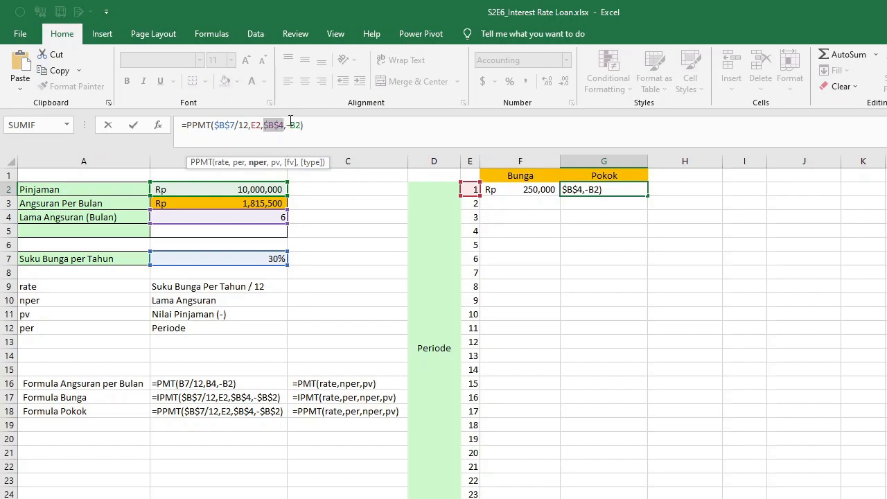
{"action": "left_click_drag", "start_coordinate": [290, 126], "coordinate": [301, 125]}
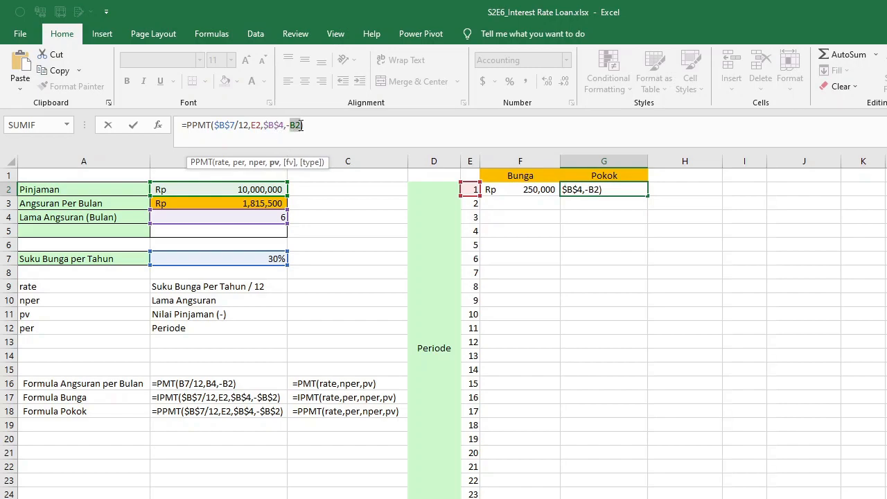
{"action": "key", "text": "F4"}
{"action": "key", "text": "Return"}
{"action": "key", "text": "Up"}
- Fill the Bunga formula in F2 and the Pokok formula in G2 down the period list
{"action": "key", "text": "Left"}
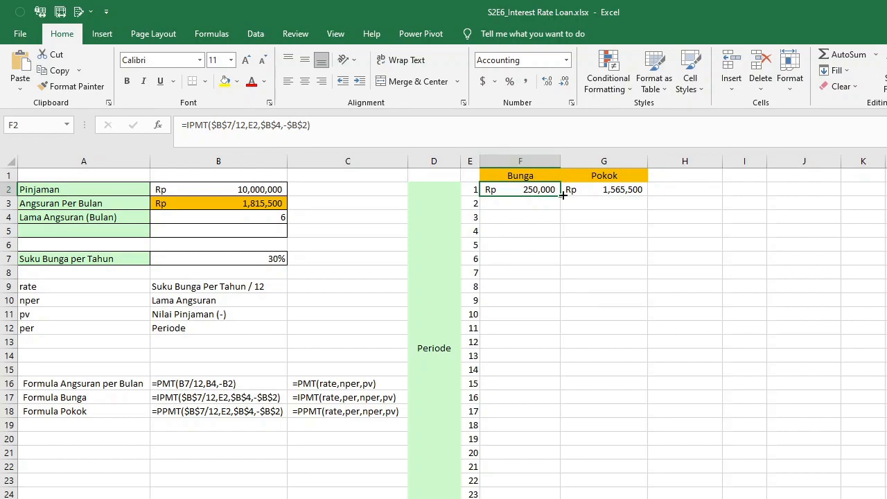
{"action": "scroll", "coordinate": [559, 296], "scroll_direction": "down", "scroll_amount": 8}
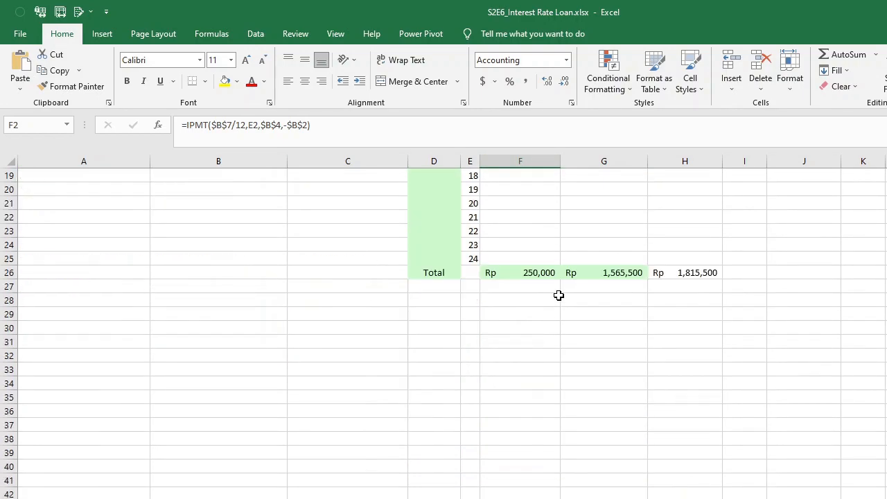
{"action": "scroll", "coordinate": [559, 296], "scroll_direction": "up", "scroll_amount": 8}
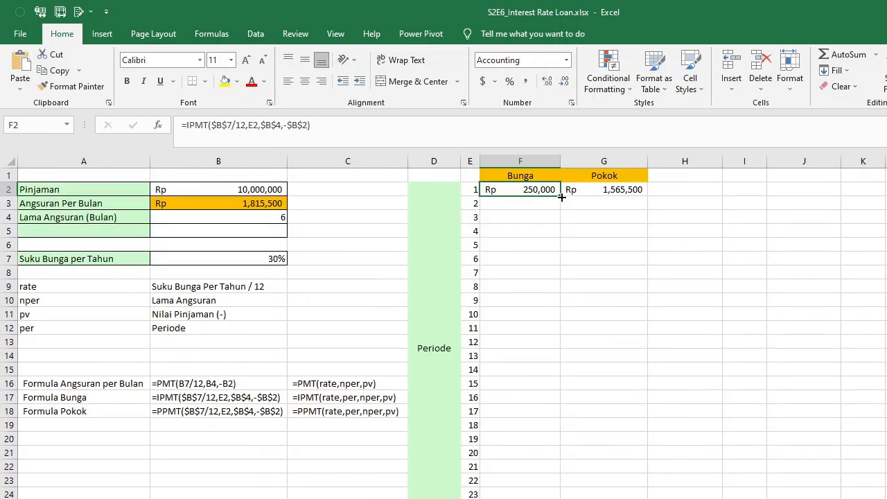
{"action": "left_click_drag", "start_coordinate": [562, 197], "coordinate": [565, 498]}
{"action": "left_click", "coordinate": [622, 192]}
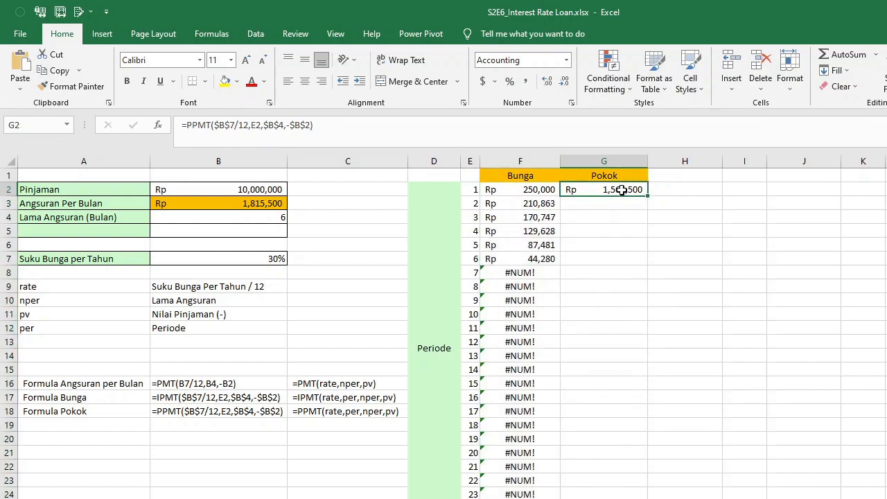
{"action": "left_click_drag", "start_coordinate": [647, 196], "coordinate": [643, 498]}
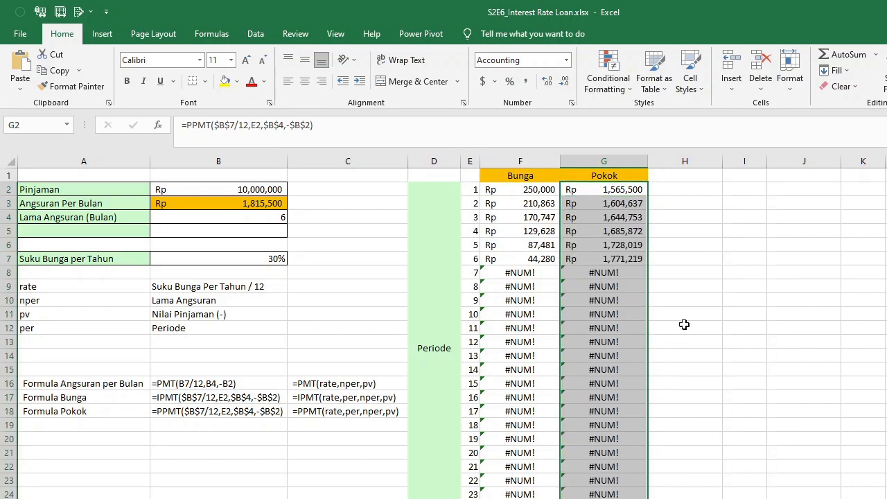
- Add Bunga and Pokok in H2 with =SUM(F2:G2) and fill the formula down to H7
{"action": "left_click", "coordinate": [689, 201]}
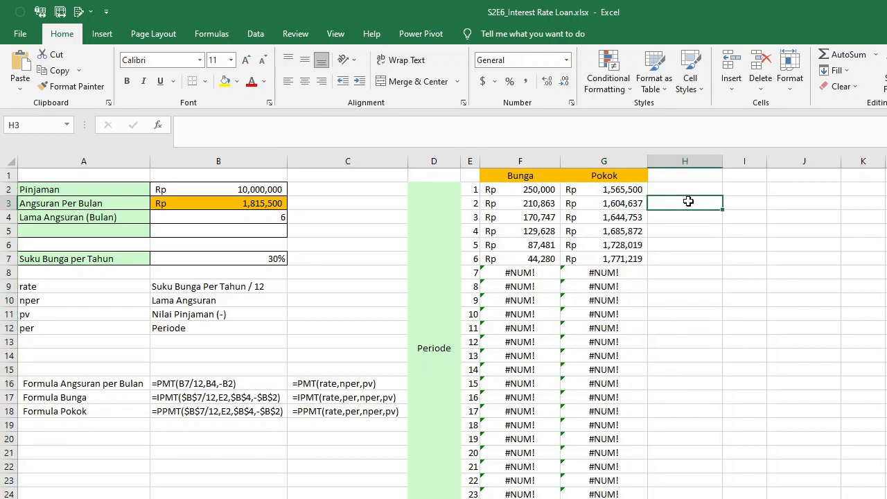
{"action": "key", "text": "Left"}
{"action": "key", "text": "Right"}
{"action": "key", "text": "Up"}
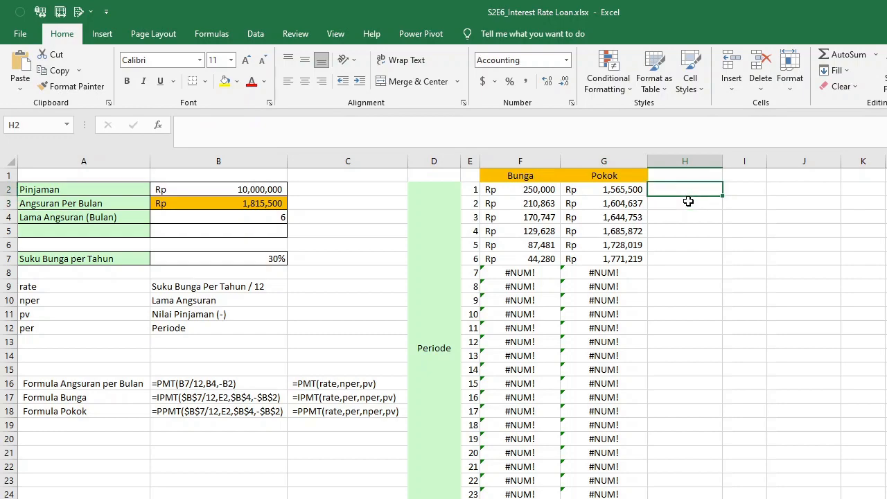
{"action": "type", "text": "=sum("}
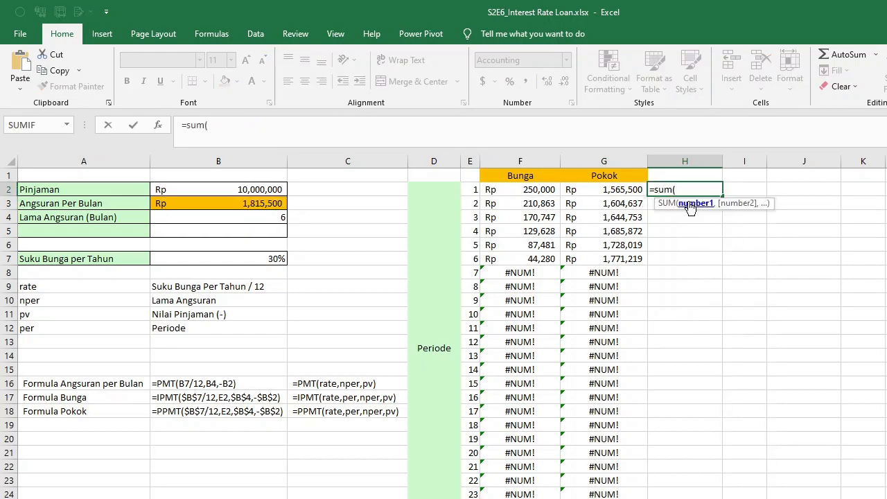
{"action": "key", "text": "Left"}
{"action": "key", "text": "shift+Left"}
{"action": "key", "text": "Return"}
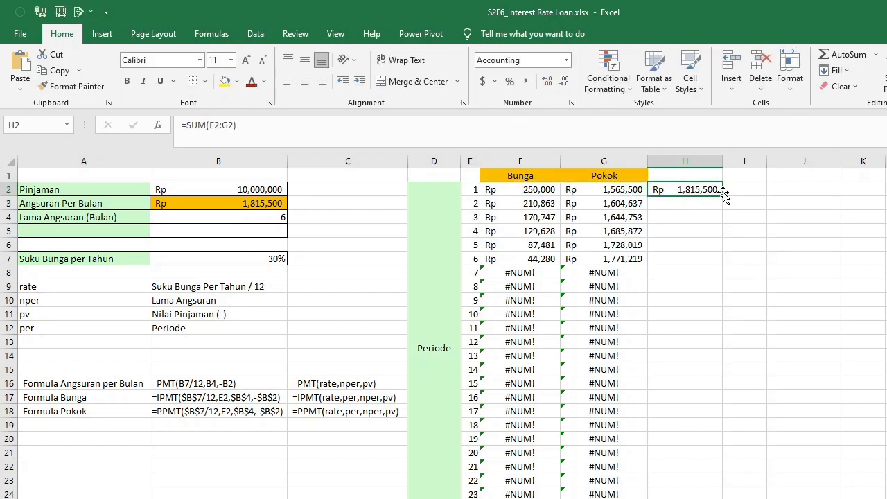
{"action": "left_click_drag", "start_coordinate": [723, 196], "coordinate": [723, 264]}
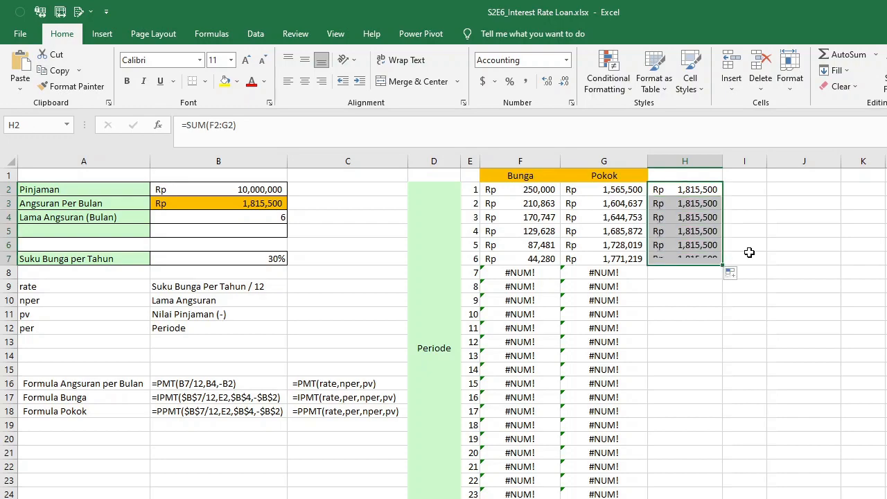
- Delete the check sums in H2:H7
{"action": "left_click", "coordinate": [746, 258]}
{"action": "left_click_drag", "start_coordinate": [701, 192], "coordinate": [704, 258]}
{"action": "key", "text": "Delete"}
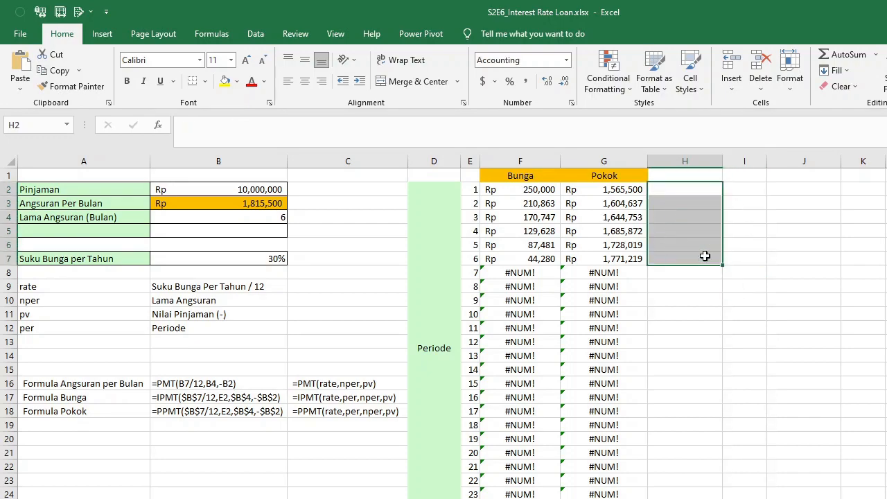
- Review the first period's Bunga and Pokok, and how Bunga develops over periods 2 to 6
{"action": "key", "text": "Left"}
{"action": "key", "text": "Left"}
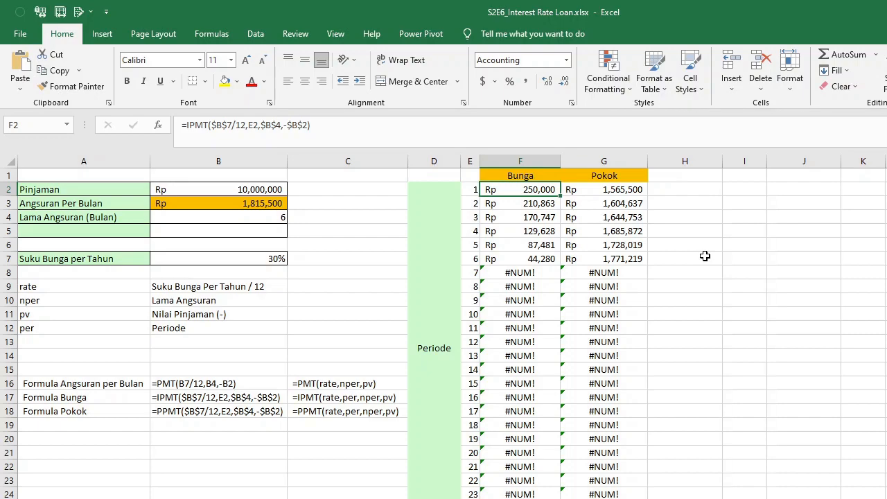
{"action": "left_click_drag", "start_coordinate": [635, 190], "coordinate": [548, 189]}
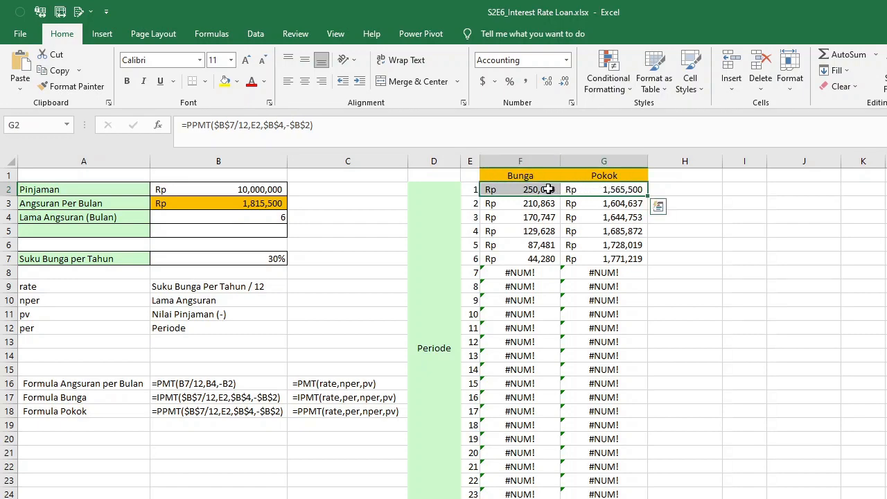
{"action": "left_click", "coordinate": [545, 203]}
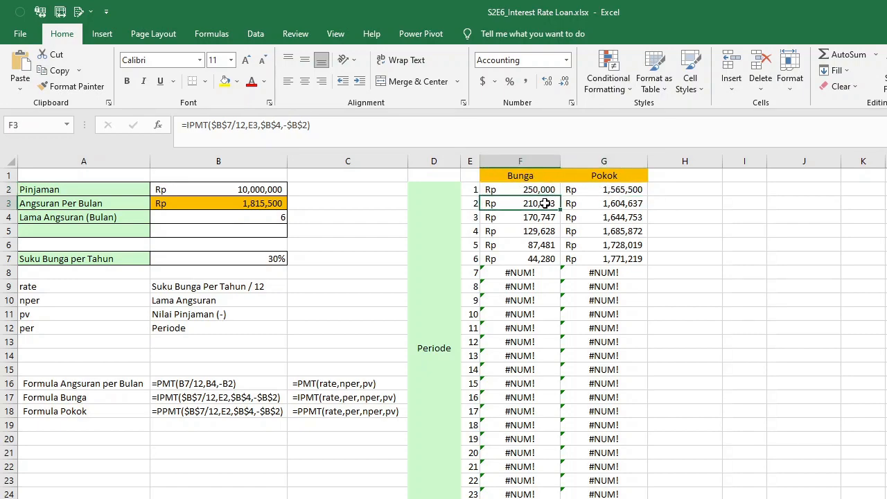
{"action": "left_click_drag", "start_coordinate": [545, 203], "coordinate": [544, 254]}
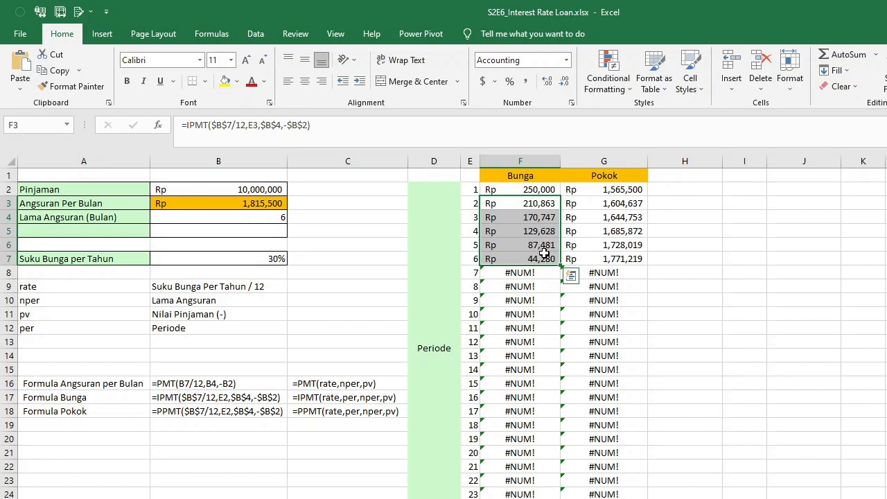
- Compare the Bunga and Pokok of the first period with those of period 6
{"action": "key", "text": "Up"}
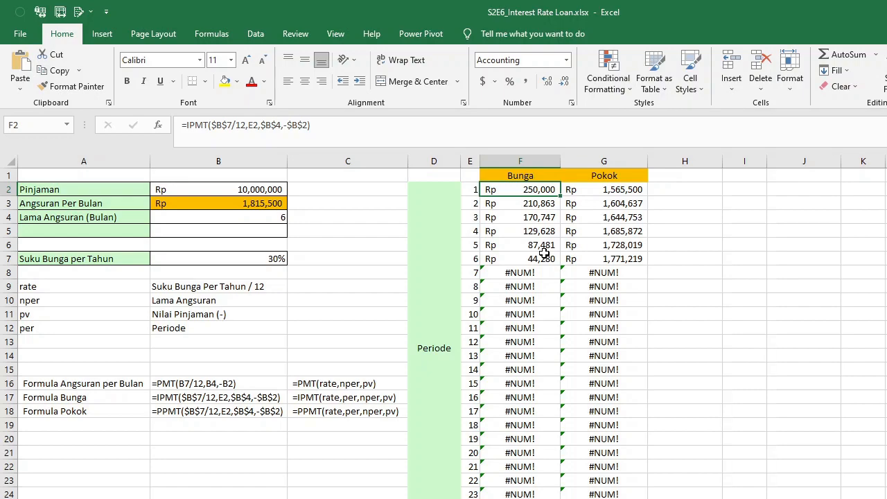
{"action": "key", "text": "Tab"}
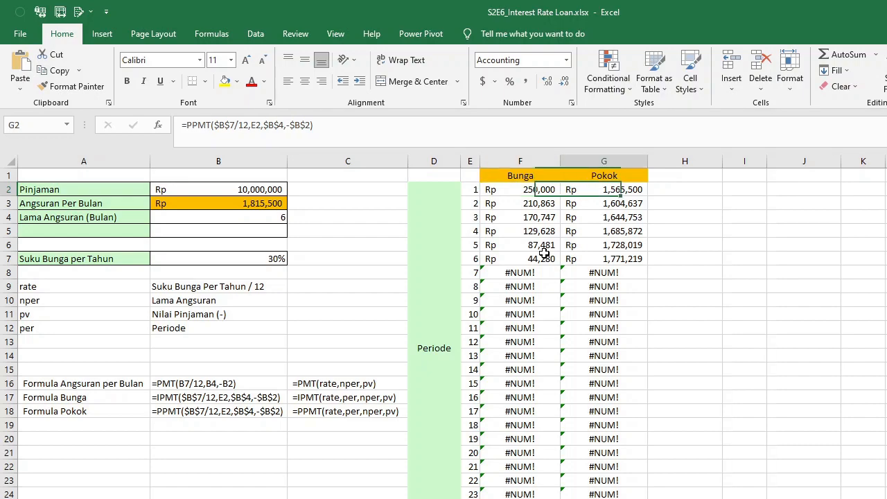
{"action": "key", "text": "Return"}
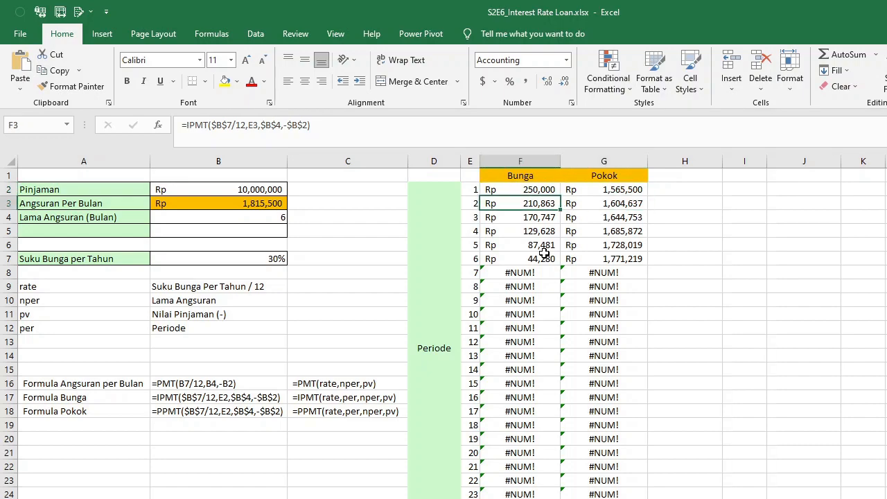
{"action": "key", "text": "Down"}
{"action": "key", "text": "Down"}
{"action": "key", "text": "Down"}
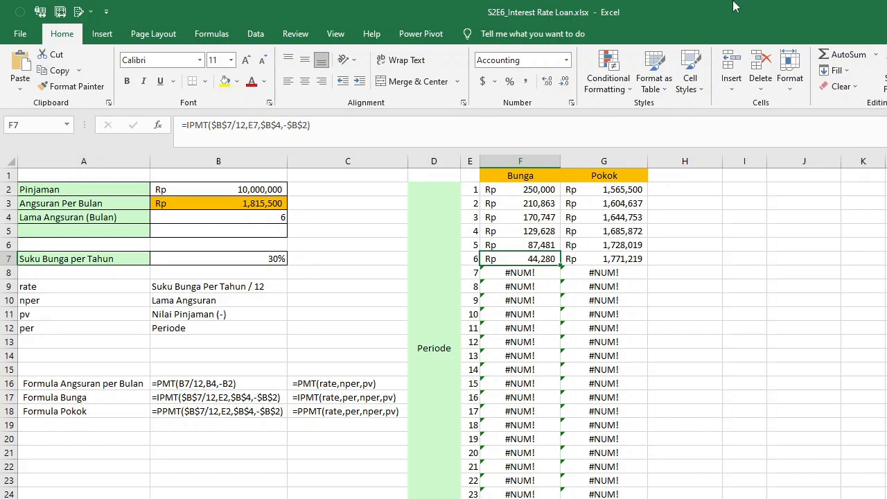
{"action": "key", "text": "Right"}
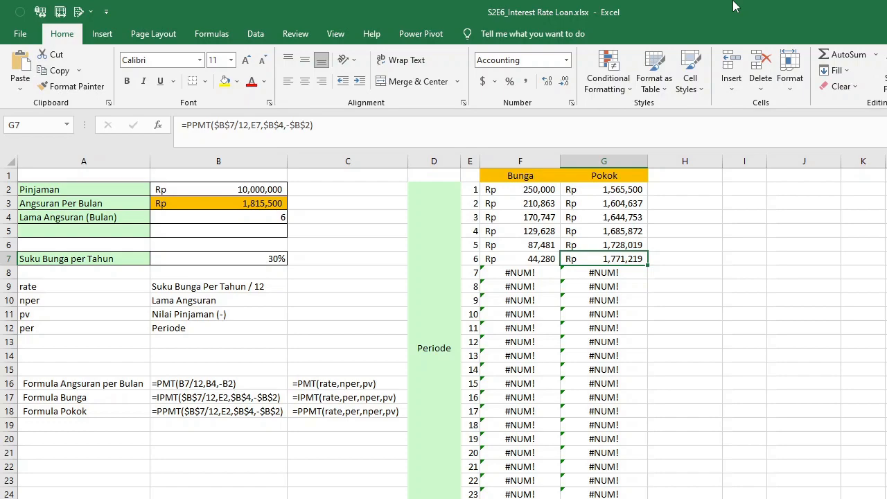
{"action": "key", "text": "Left"}
{"action": "key", "text": "Left"}
{"action": "key", "text": "Left"}
{"action": "key", "text": "Left"}
{"action": "key", "text": "Left"}
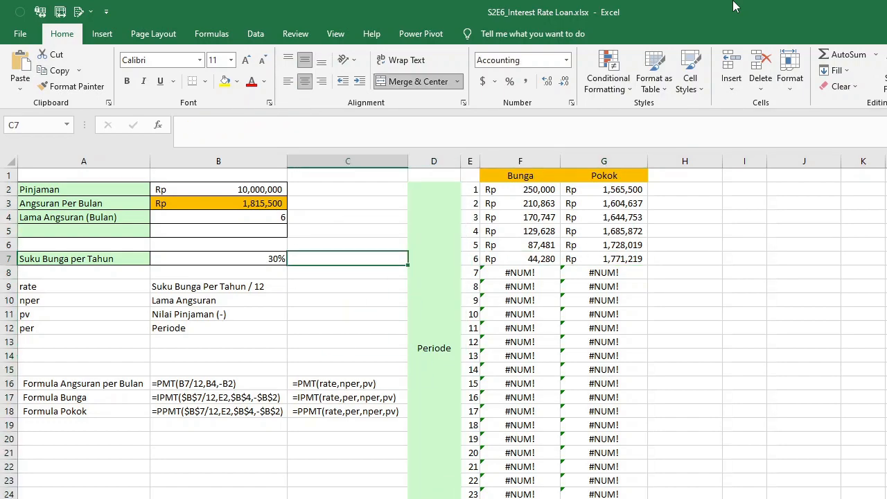
- Set Lama Angsuran (Bulan) in B4 to 12
{"action": "key", "text": "Up"}
{"action": "key", "text": "Up"}
{"action": "key", "text": "Up"}
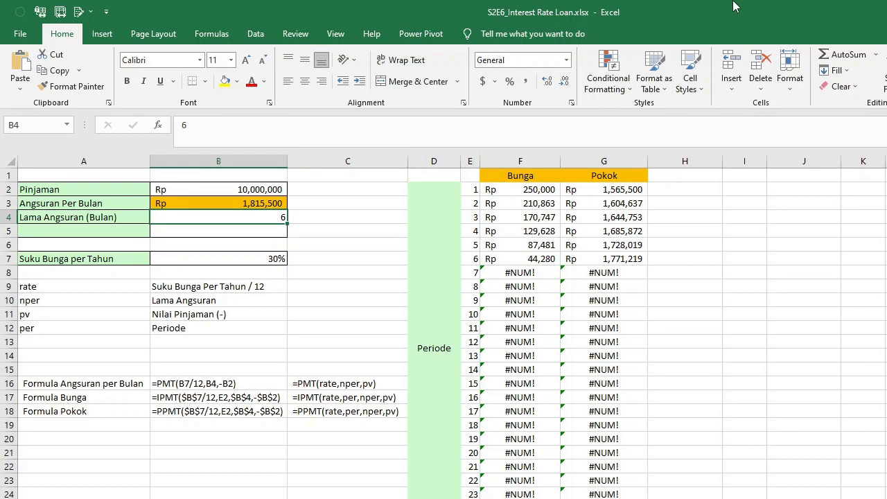
{"action": "type", "text": "12"}
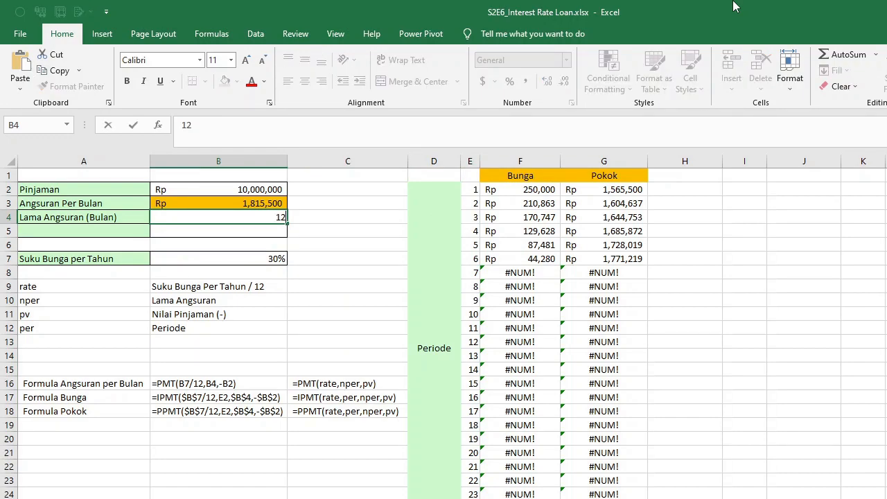
{"action": "key", "text": "Return"}
- Review the recalculated Bunga values from period 4 through period 12
{"action": "key", "text": "Right"}
{"action": "key", "text": "Right"}
{"action": "key", "text": "Right"}
{"action": "key", "text": "Right"}
{"action": "key", "text": "Right"}
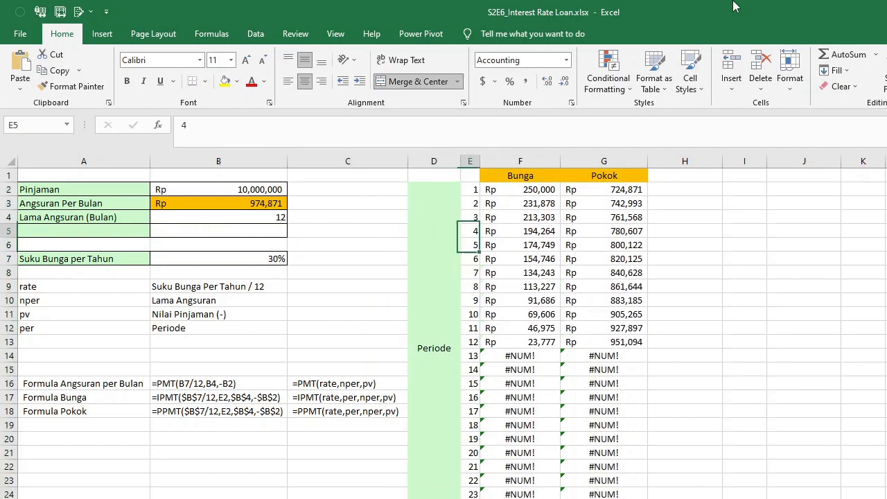
{"action": "key", "text": "Left"}
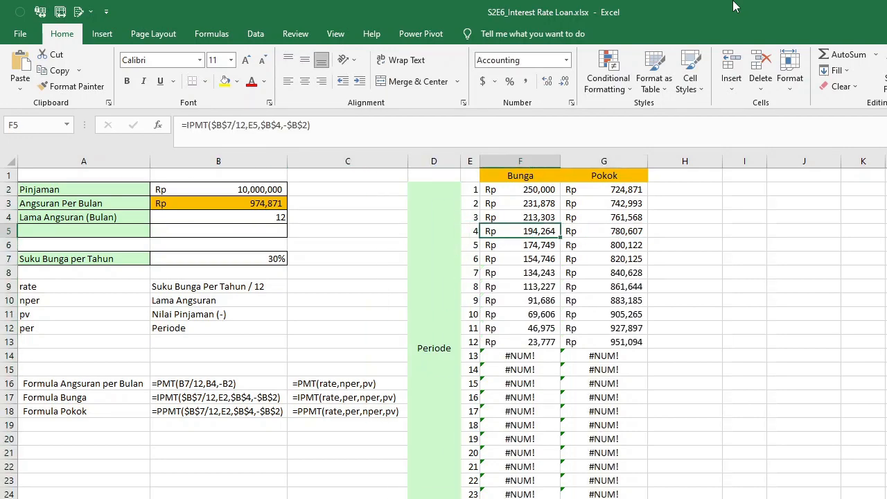
{"action": "key", "text": "Down"}
{"action": "key", "text": "Down"}
{"action": "key", "text": "Down"}
{"action": "key", "text": "Down"}
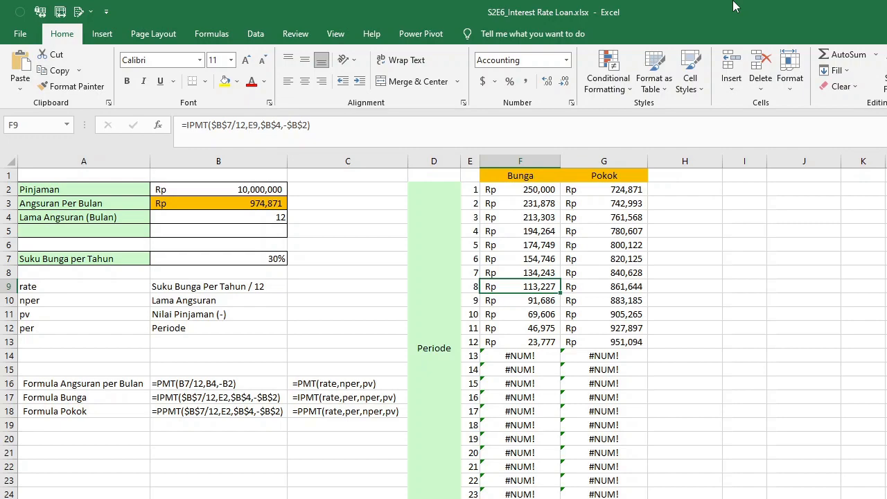
{"action": "key", "text": "Down"}
{"action": "key", "text": "Down"}
{"action": "key", "text": "Down"}
{"action": "key", "text": "Down"}
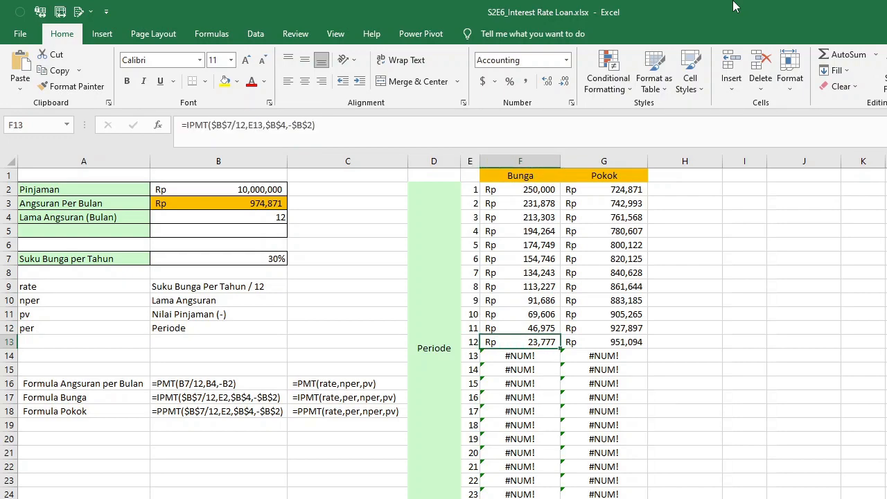
{"action": "key", "text": "Left"}
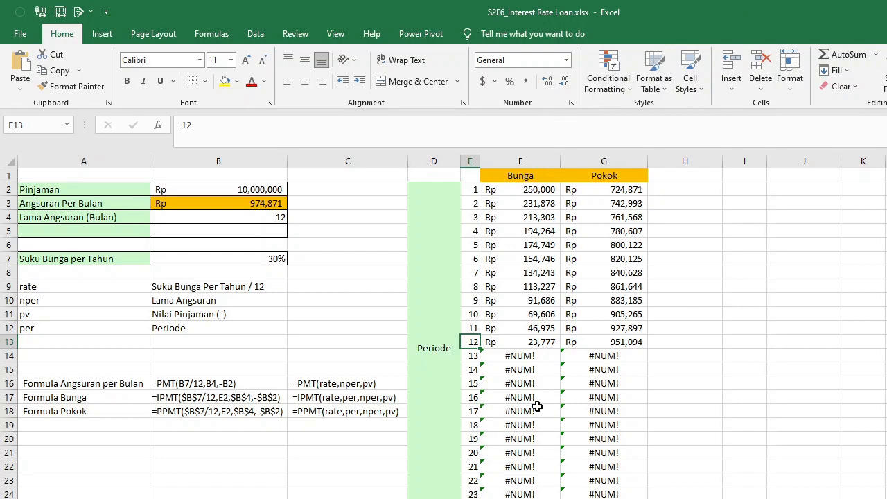
- Examine the Bunga and Pokok cells of periods 13 to 24, beyond the loan's term
{"action": "scroll", "coordinate": [534, 406], "scroll_direction": "down", "scroll_amount": 3}
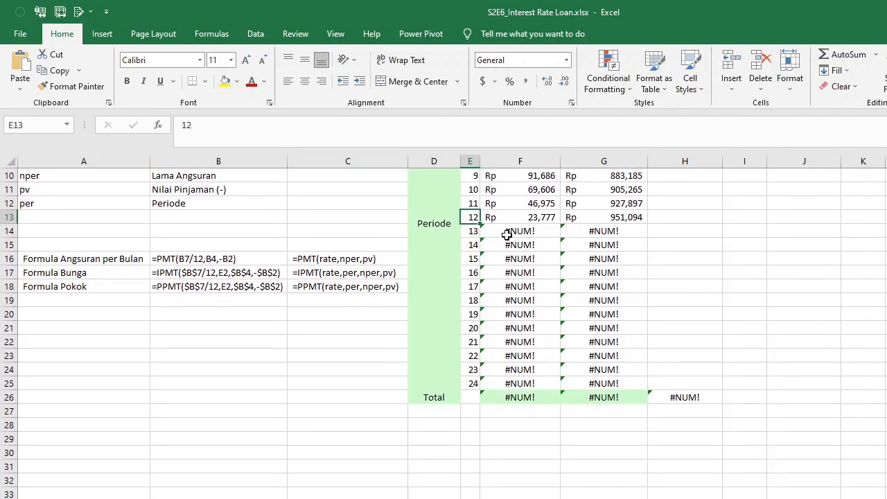
{"action": "left_click_drag", "start_coordinate": [506, 233], "coordinate": [606, 383]}
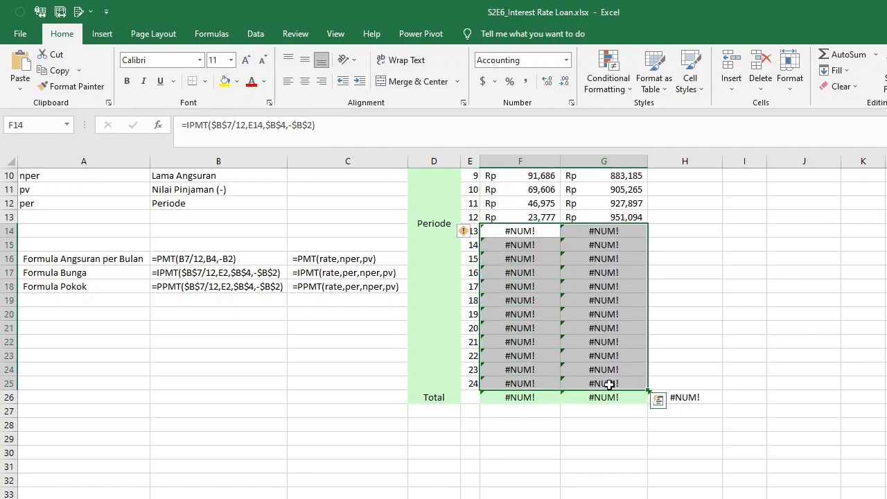
{"action": "key", "text": "Up"}
{"action": "key", "text": "Up"}
{"action": "key", "text": "Up"}
{"action": "key", "text": "Up"}
{"action": "key", "text": "Up"}
{"action": "key", "text": "Up"}
{"action": "key", "text": "Up"}
{"action": "key", "text": "Up"}
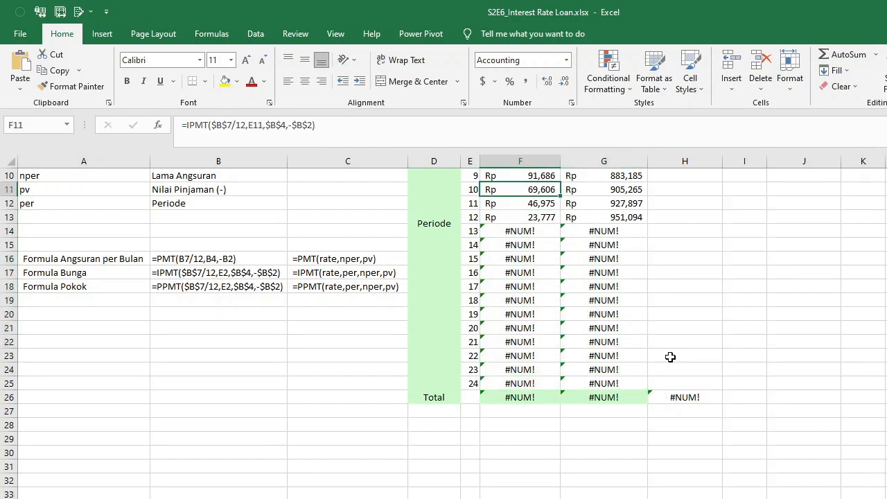
{"action": "key", "text": "Up"}
{"action": "key", "text": "Up"}
{"action": "key", "text": "Up"}
{"action": "key", "text": "Up"}
{"action": "key", "text": "Up"}
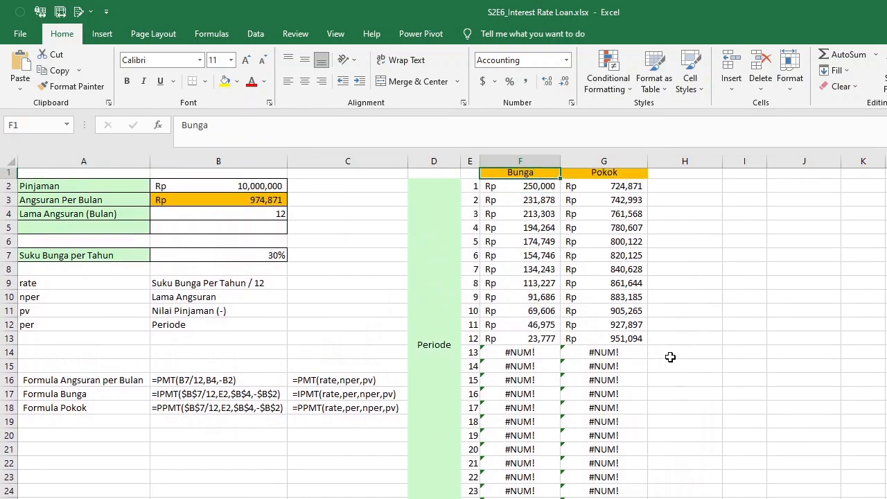
- Look through the whole Bunga and Pokok schedule from period 2 down past the Total row
{"action": "key", "text": "Down"}
{"action": "key", "text": "Down"}
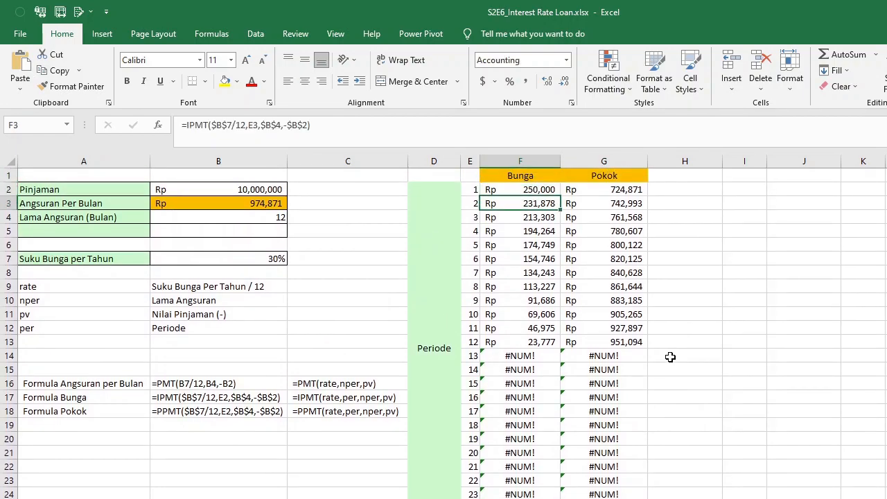
{"action": "key", "text": "shift+Right"}
{"action": "key", "text": "shift+Left"}
{"action": "key", "text": "Down"}
{"action": "key", "text": "Down"}
{"action": "key", "text": "Down"}
{"action": "key", "text": "Down"}
{"action": "key", "text": "Down"}
{"action": "key", "text": "Down"}
{"action": "key", "text": "Down"}
{"action": "key", "text": "Down"}
{"action": "key", "text": "Down"}
{"action": "key", "text": "Down"}
{"action": "key", "text": "Down"}
{"action": "key", "text": "Down"}
{"action": "key", "text": "Down"}
{"action": "key", "text": "Down"}
{"action": "key", "text": "Down"}
{"action": "key", "text": "Down"}
{"action": "key", "text": "Down"}
{"action": "key", "text": "Down"}
{"action": "key", "text": "Down"}
{"action": "key", "text": "Down"}
{"action": "key", "text": "Down"}
{"action": "key", "text": "Down"}
{"action": "key", "text": "Down"}
{"action": "key", "text": "Down"}
{"action": "key", "text": "Down"}
{"action": "key", "text": "Down"}
{"action": "key", "text": "Down"}
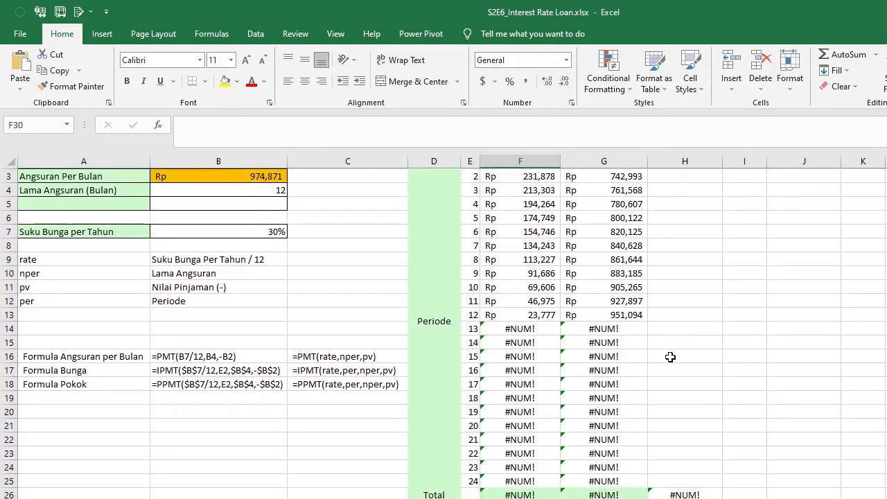
{"action": "key", "text": "Down"}
{"action": "key", "text": "Down"}
{"action": "key", "text": "Down"}
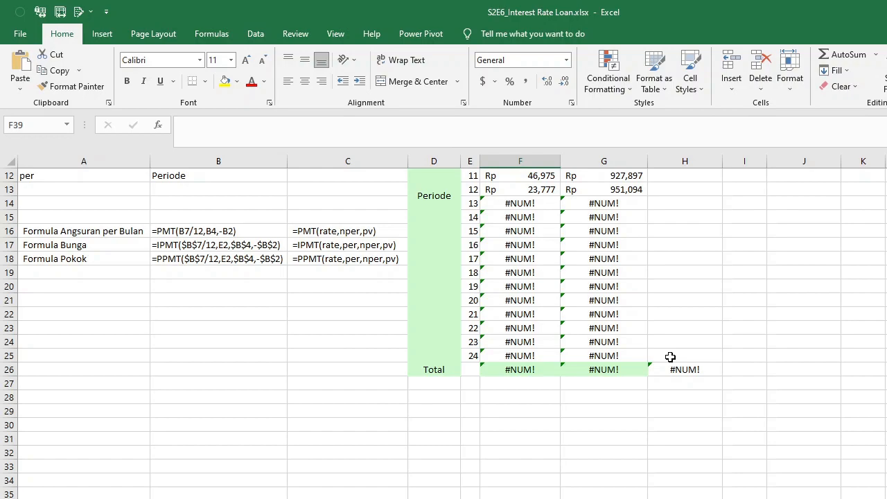
- Check the Bunga formulas from the end of the schedule back up to period 13
{"action": "key", "text": "Up"}
{"action": "key", "text": "Up"}
{"action": "key", "text": "Up"}
{"action": "key", "text": "Up"}
{"action": "key", "text": "Up"}
{"action": "key", "text": "Up"}
{"action": "key", "text": "Up"}
{"action": "key", "text": "Up"}
{"action": "key", "text": "Up"}
{"action": "key", "text": "Up"}
{"action": "key", "text": "Up"}
{"action": "key", "text": "Up"}
{"action": "key", "text": "Up"}
{"action": "key", "text": "Up"}
{"action": "key", "text": "Up"}
{"action": "key", "text": "Up"}
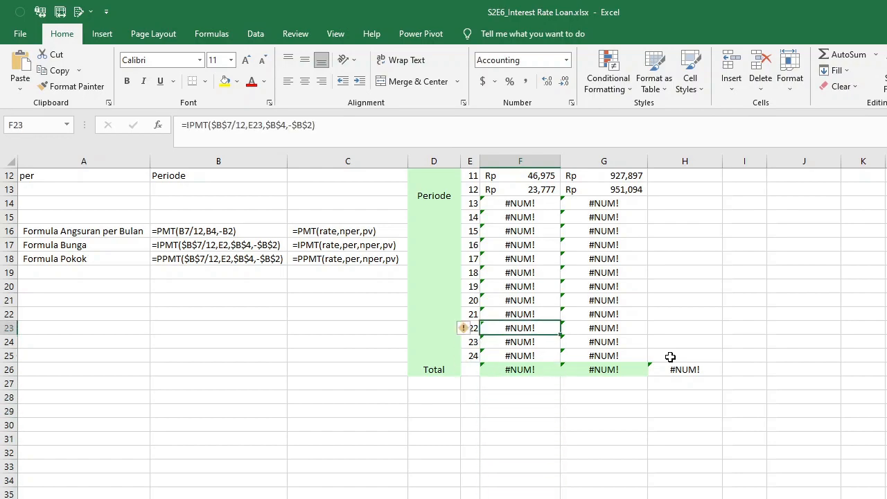
{"action": "key", "text": "Up"}
{"action": "key", "text": "Up"}
{"action": "key", "text": "Up"}
{"action": "key", "text": "Up"}
{"action": "key", "text": "Up"}
{"action": "key", "text": "Up"}
{"action": "key", "text": "Up"}
{"action": "key", "text": "Up"}
{"action": "key", "text": "Up"}
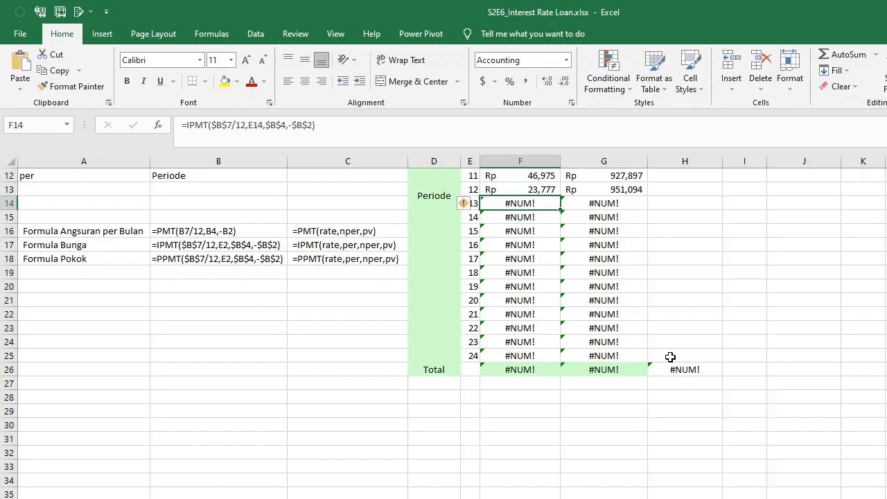
- Delete the Bunga and Pokok formulas below the first period, keeping those in row 2
{"action": "key", "text": "Down"}
{"action": "key", "text": "Down"}
{"action": "key", "text": "Down"}
{"action": "key", "text": "Down"}
{"action": "key", "text": "Down"}
{"action": "key", "text": "Down"}
{"action": "key", "text": "Down"}
{"action": "key", "text": "Down"}
{"action": "key", "text": "Down"}
{"action": "key", "text": "Down"}
{"action": "key", "text": "Down"}
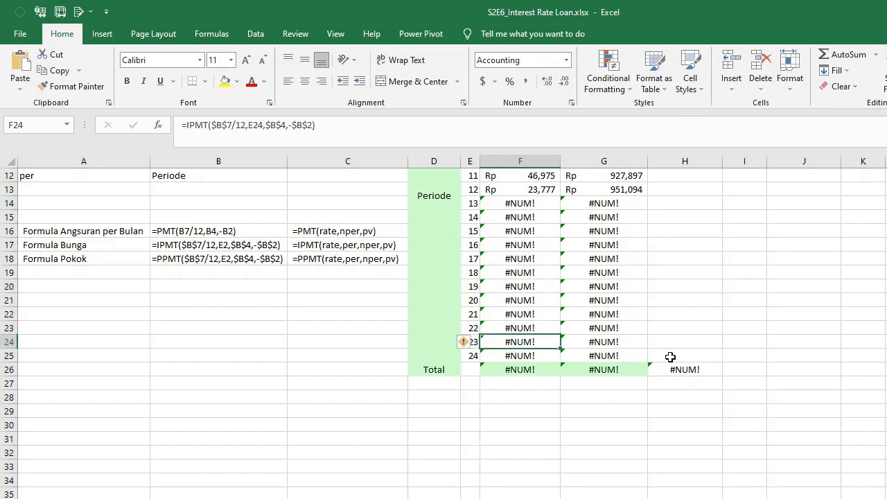
{"action": "key", "text": "shift+Right"}
{"action": "key", "text": "ctrl+shift+Up"}
{"action": "key", "text": "shift+Down"}
{"action": "key", "text": "shift+Down"}
{"action": "key", "text": "Delete"}
- Wrap the first period's Bunga formula in F2 with IFERROR returning 0: =IFERROR(IPMT($B$7/12,E2,$B$4,-$B$2),0)
{"action": "key", "text": "Up"}
{"action": "key", "text": "Up"}
{"action": "key", "text": "Up"}
{"action": "key", "text": "Up"}
{"action": "key", "text": "ctrl+Up"}
{"action": "key", "text": "Down"}
{"action": "key", "text": "Up"}
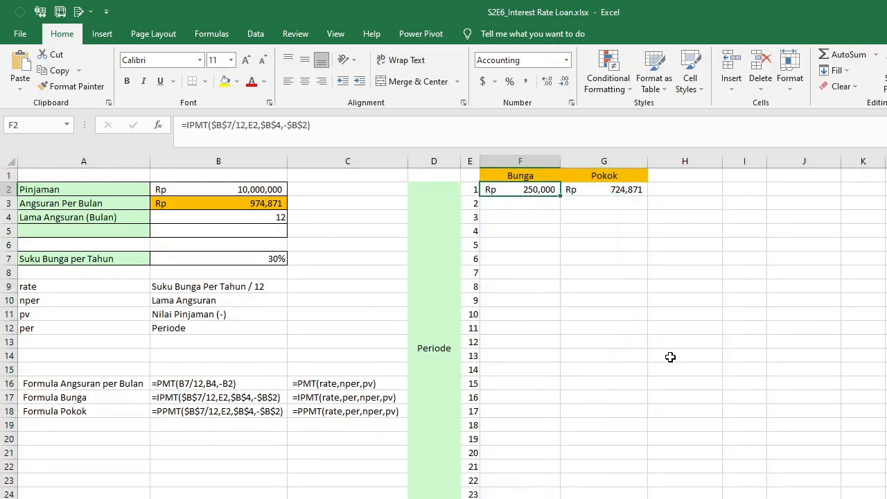
{"action": "left_click", "coordinate": [188, 125]}
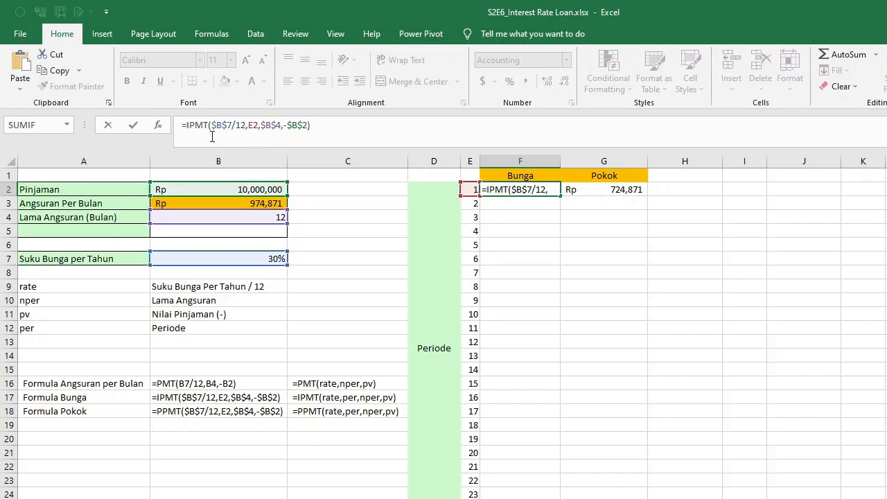
{"action": "type", "text": "IF"}
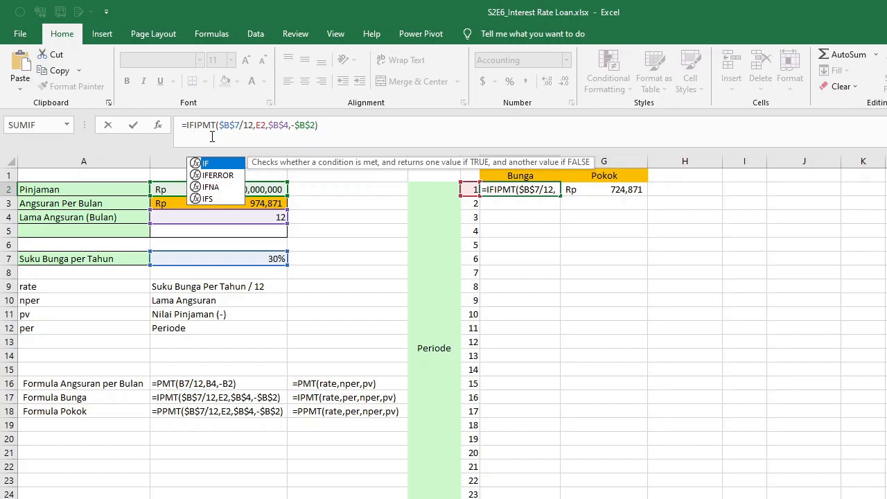
{"action": "type", "text": "E"}
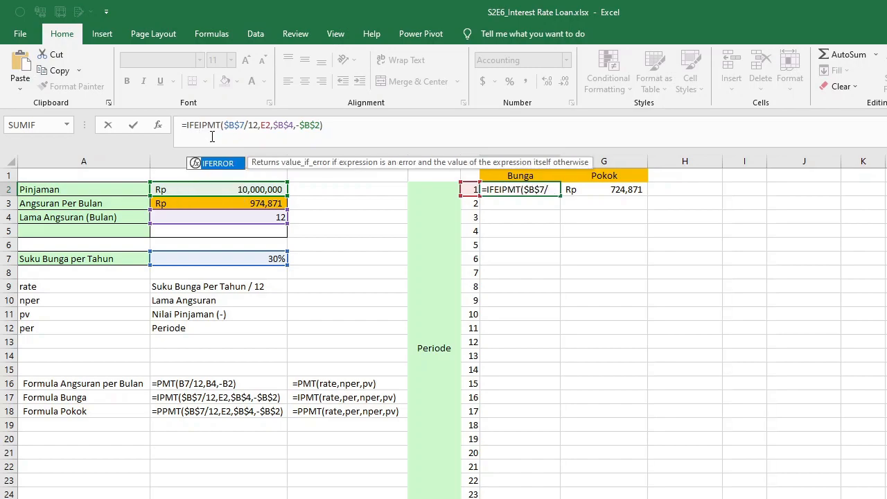
{"action": "type", "text": "RROR"}
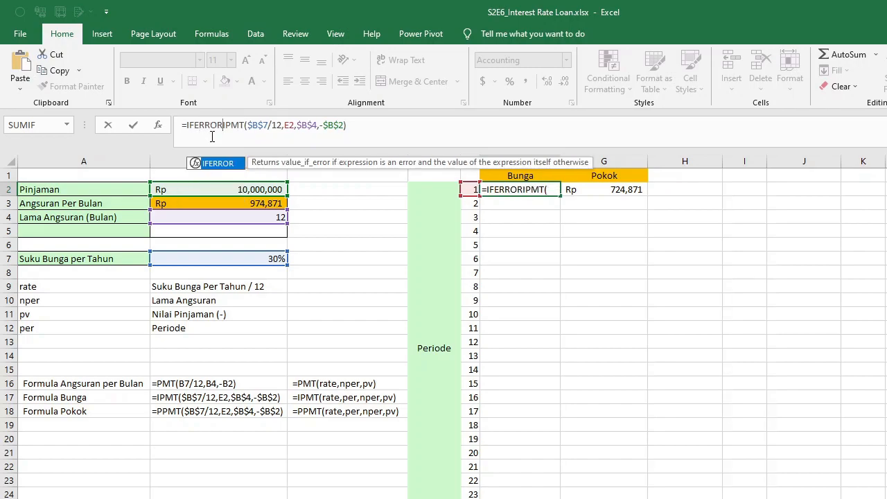
{"action": "type", "text": "("}
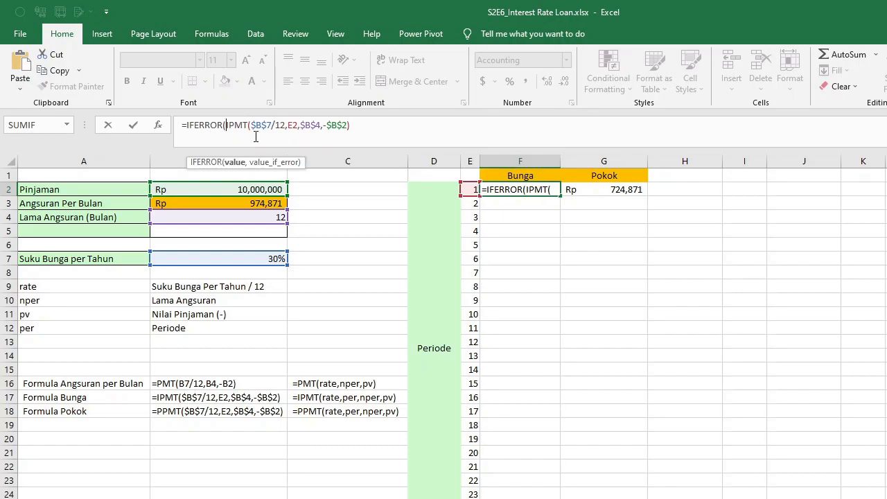
{"action": "left_click", "coordinate": [369, 126]}
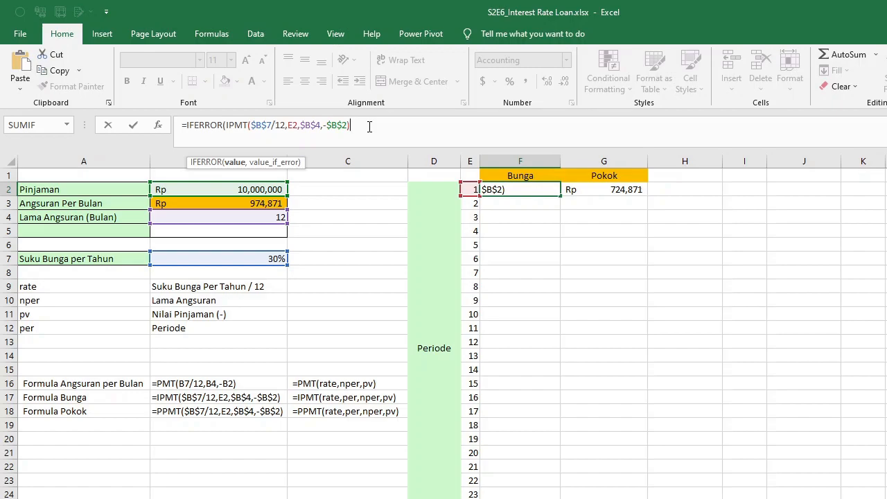
{"action": "type", "text": ",0)"}
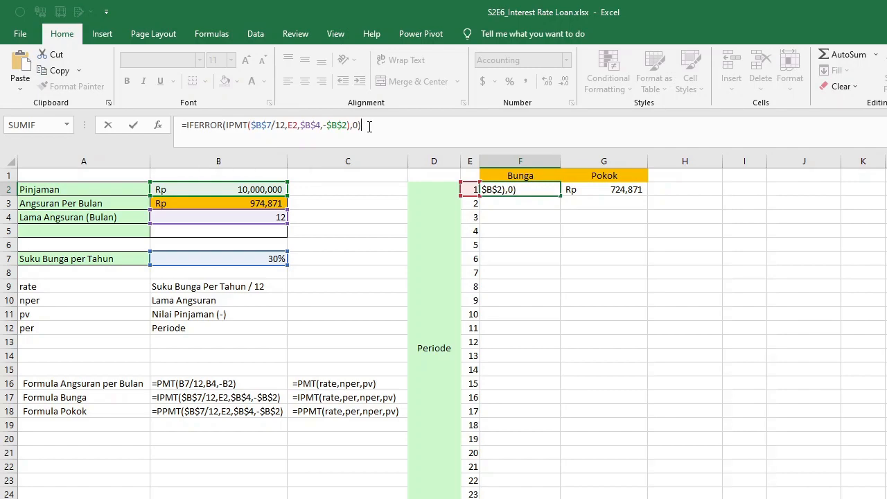
{"action": "key", "text": "Return"}
- Wrap the first period's Pokok formula in G2 with IFERROR returning 0: =IFERROR(PPMT($B$7/12,E2,$B$4,-$B$2),0)
{"action": "key", "text": "Up"}
{"action": "key", "text": "Right"}
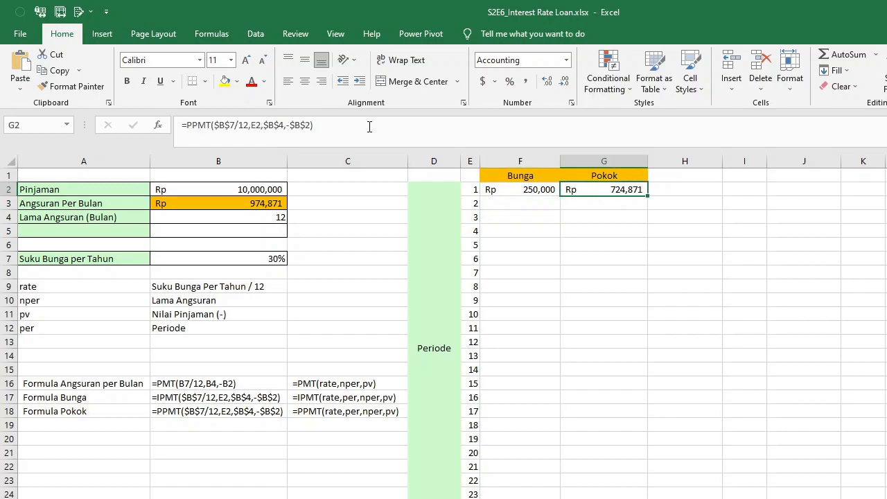
{"action": "left_click", "coordinate": [188, 126]}
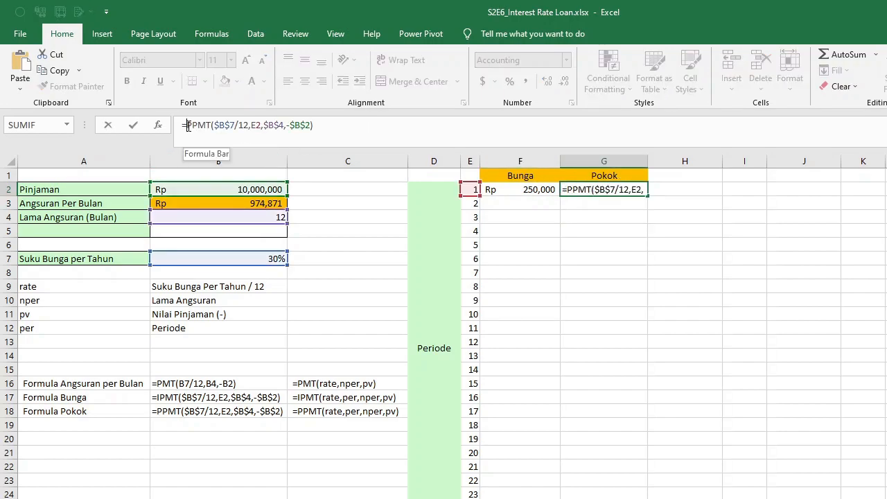
{"action": "type", "text": "IFERROR"}
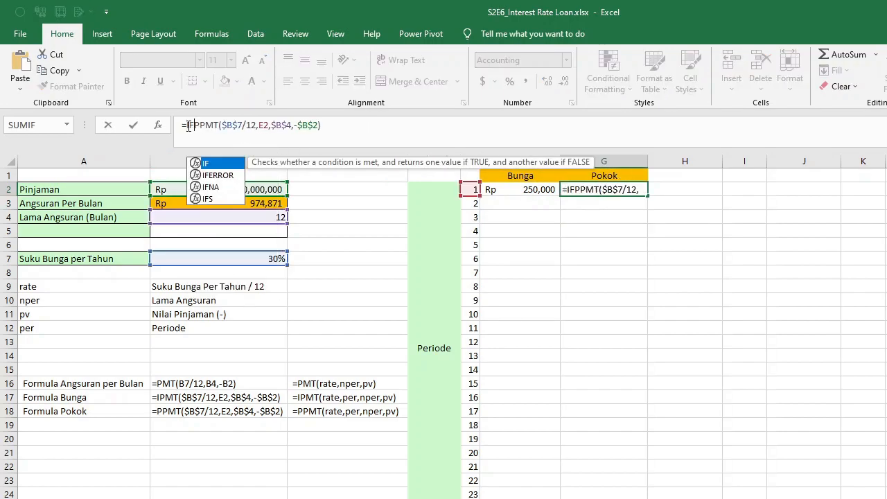
{"action": "type", "text": "("}
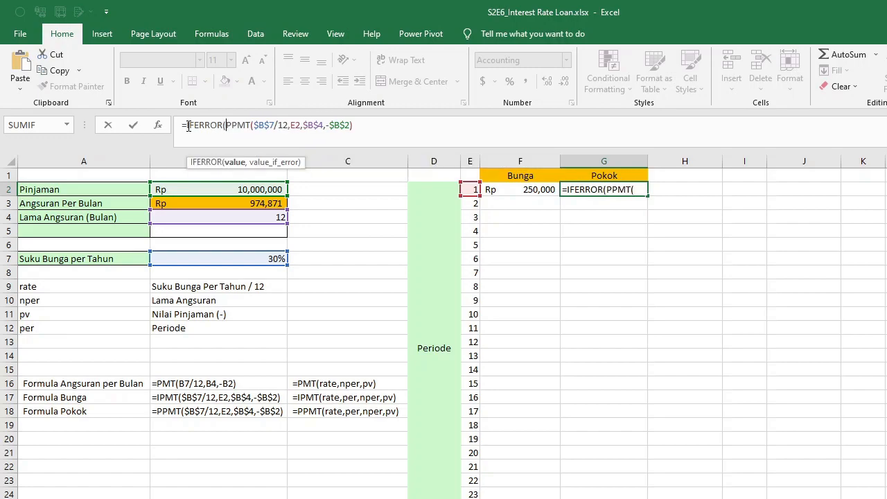
{"action": "left_click", "coordinate": [390, 132]}
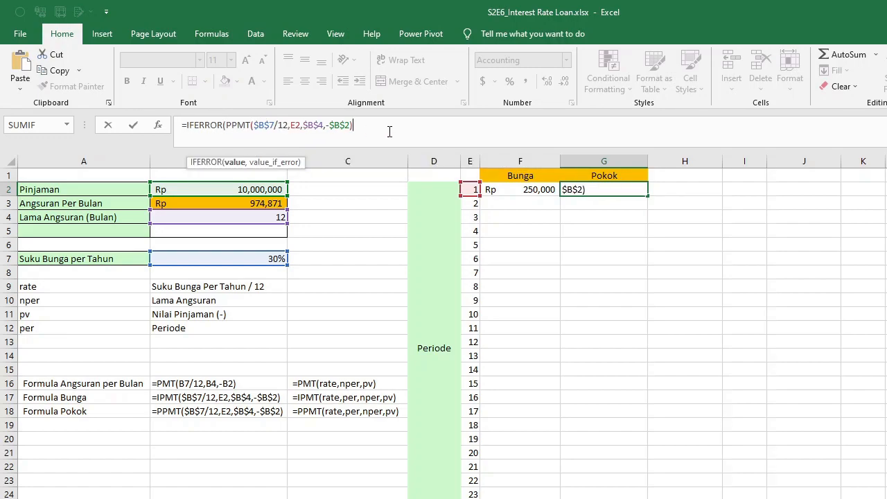
{"action": "type", "text": ",0)"}
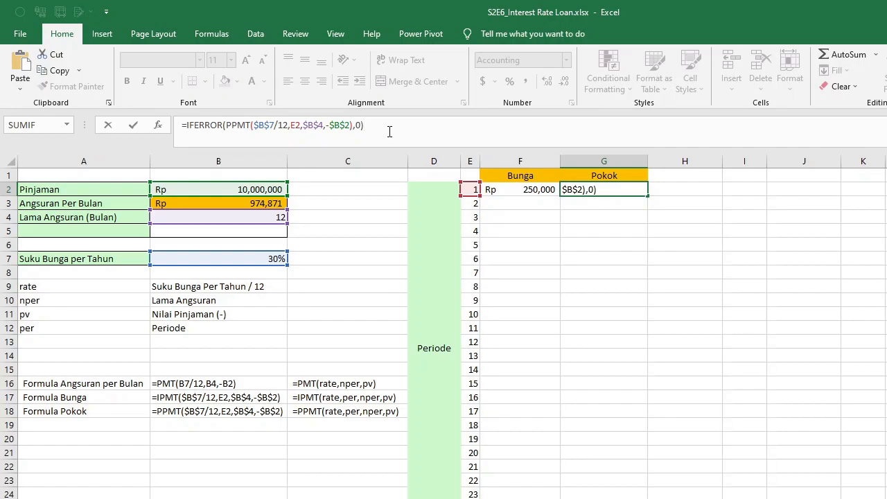
{"action": "key", "text": "Return"}
- Fill the Bunga formula in F2 and the Pokok formula in G2 down to period 24 and check the Total row
{"action": "key", "text": "Up"}
{"action": "key", "text": "Left"}
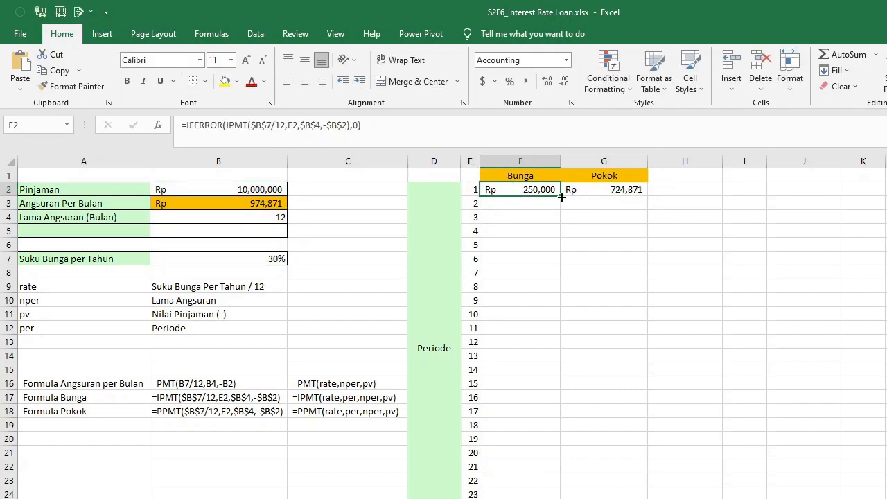
{"action": "left_click_drag", "start_coordinate": [562, 197], "coordinate": [563, 496]}
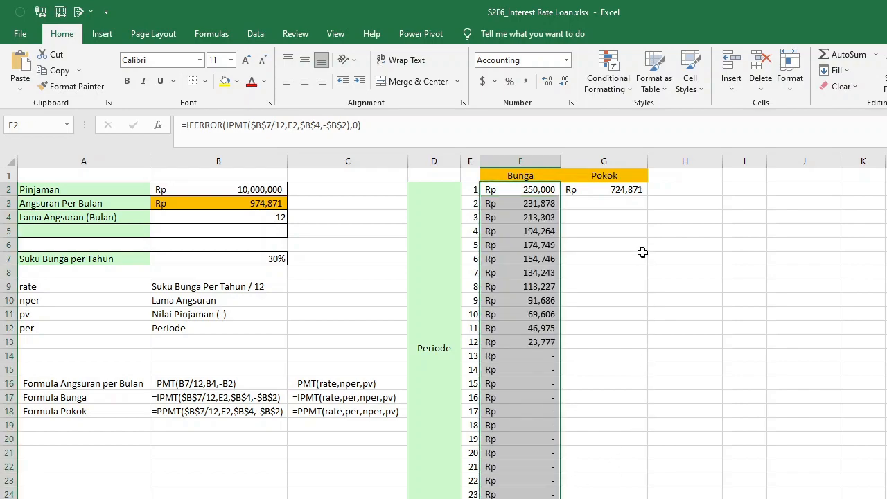
{"action": "left_click", "coordinate": [636, 197]}
{"action": "left_click_drag", "start_coordinate": [646, 196], "coordinate": [642, 496]}
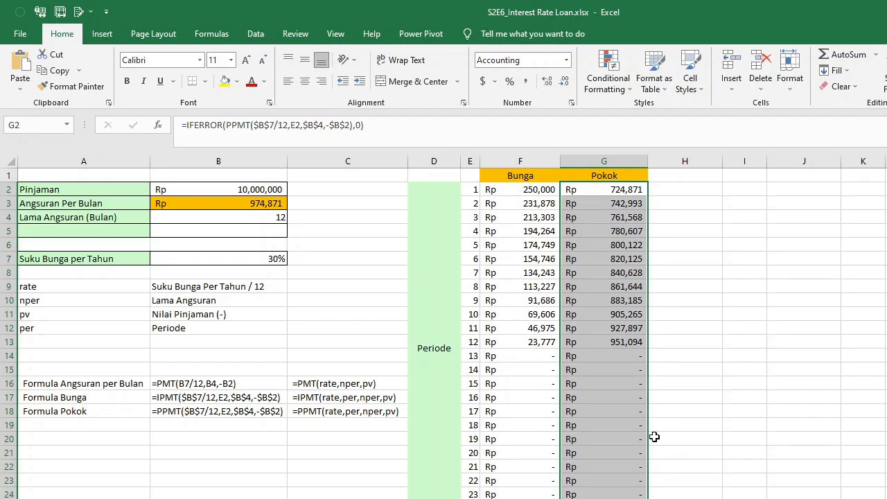
{"action": "left_click", "coordinate": [617, 354]}
{"action": "scroll", "coordinate": [616, 353], "scroll_direction": "down", "scroll_amount": 3}
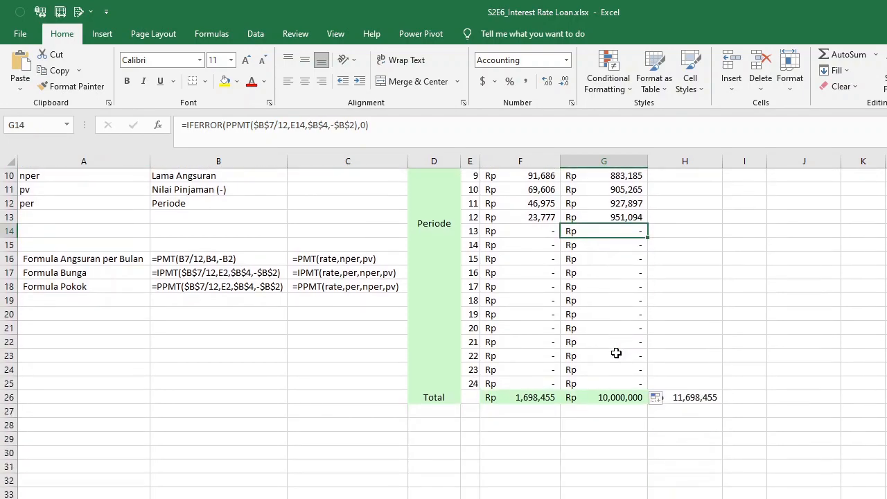
- Examine the Bunga and Pokok cells for periods 13 to 24 and the formulas in Total row cells F26, G26 and H26
{"action": "scroll", "coordinate": [616, 354], "scroll_direction": "down", "scroll_amount": 1}
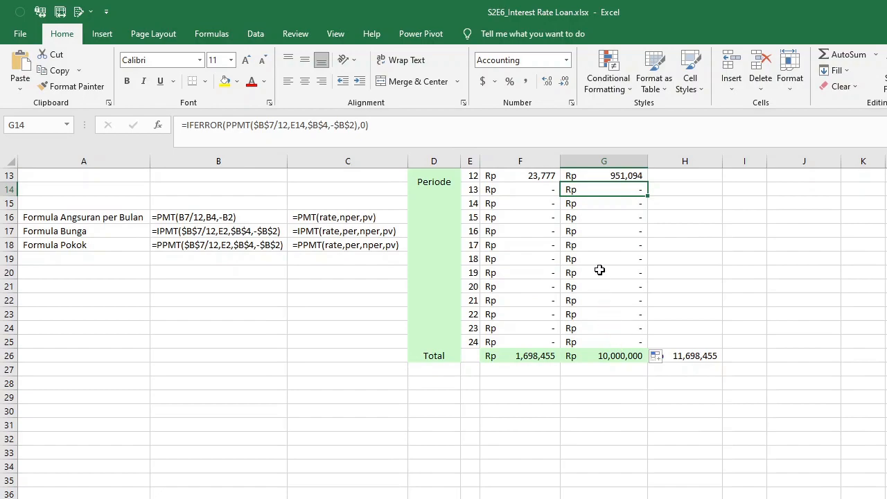
{"action": "left_click_drag", "start_coordinate": [520, 187], "coordinate": [595, 339]}
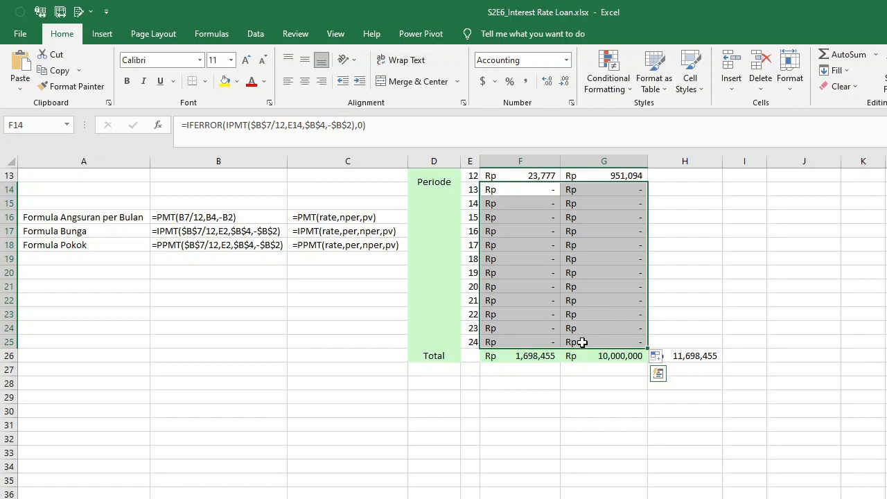
{"action": "left_click", "coordinate": [547, 356]}
{"action": "left_click", "coordinate": [444, 356]}
{"action": "left_click", "coordinate": [507, 358]}
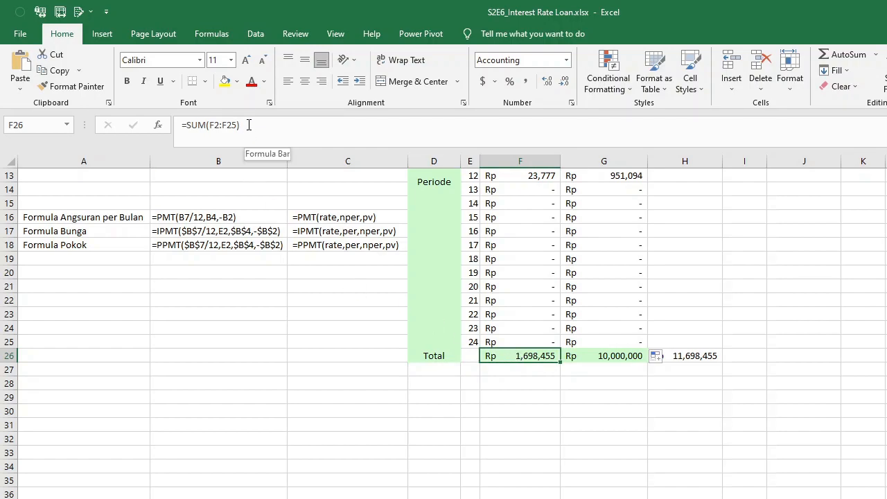
{"action": "left_click", "coordinate": [697, 356]}
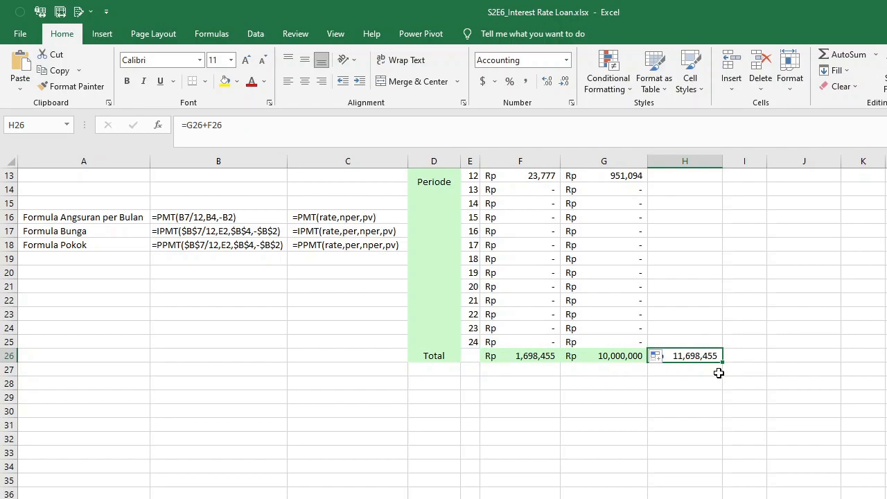
{"action": "left_click", "coordinate": [621, 357]}
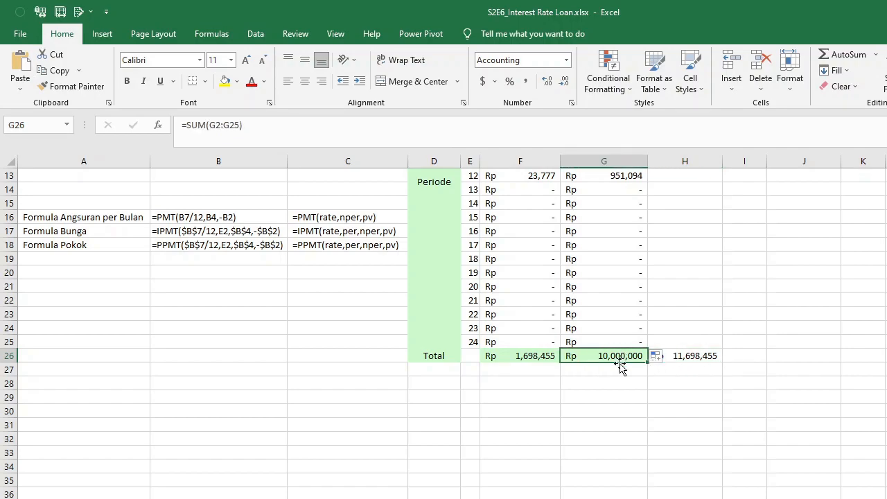
- Review the whole 12-month schedule against the combined interest and principal total in H26
{"action": "scroll", "coordinate": [617, 417], "scroll_direction": "up", "scroll_amount": 4}
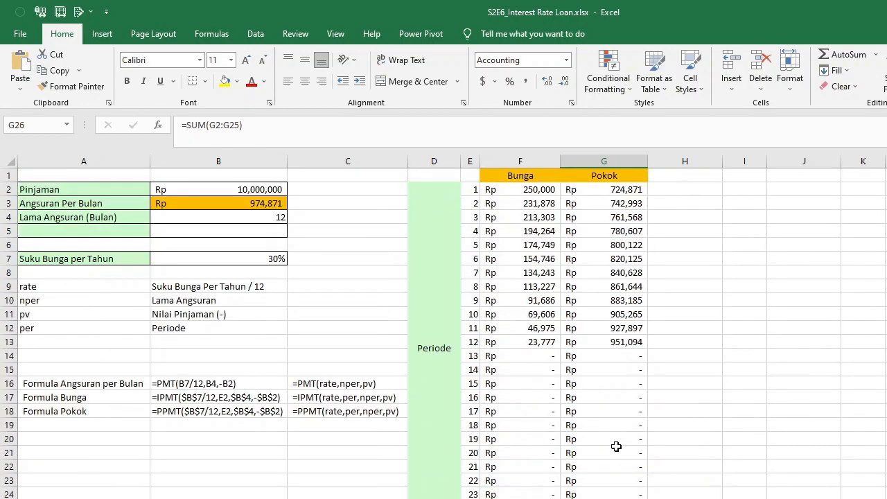
{"action": "scroll", "coordinate": [616, 446], "scroll_direction": "down", "scroll_amount": 3}
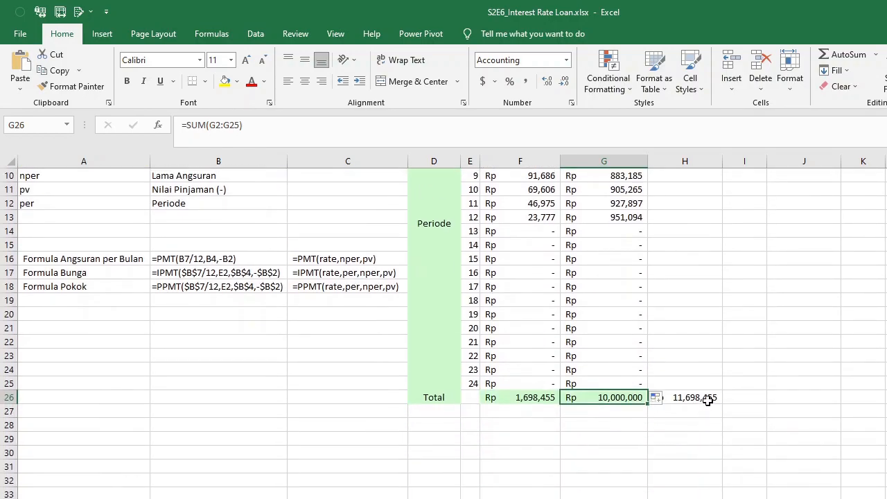
{"action": "left_click", "coordinate": [708, 396]}
{"action": "left_click", "coordinate": [763, 396]}
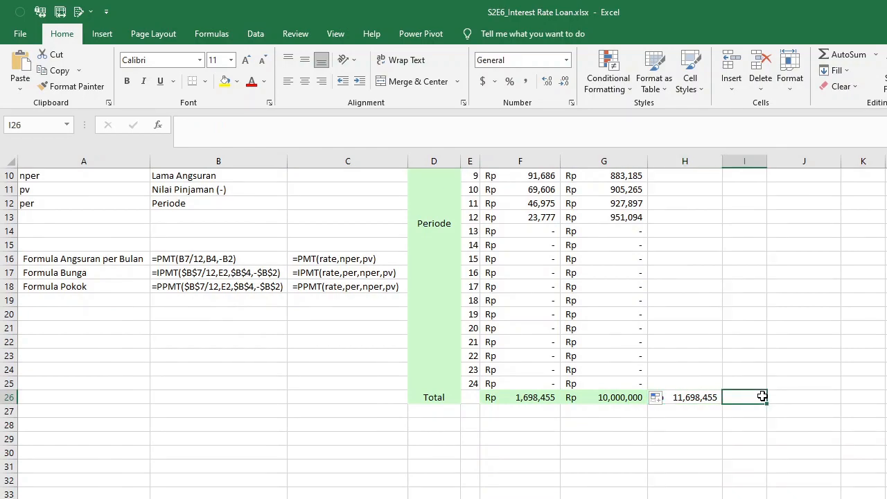
{"action": "left_click", "coordinate": [707, 398]}
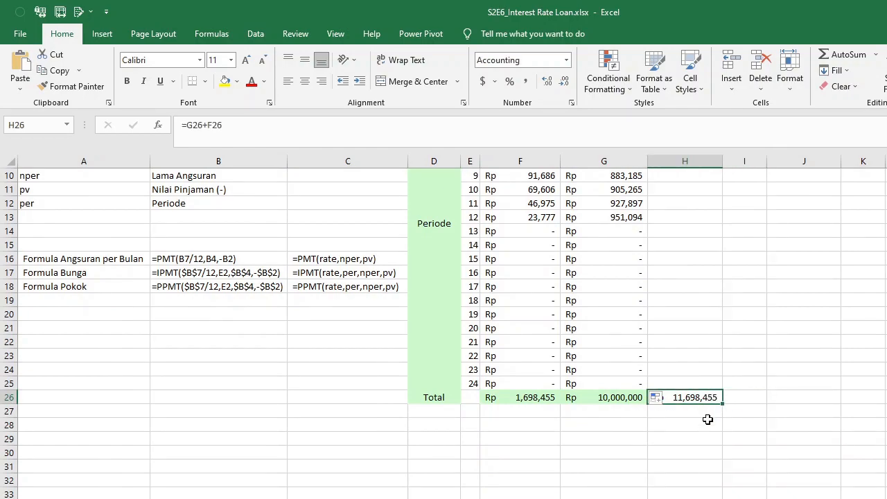
{"action": "scroll", "coordinate": [707, 420], "scroll_direction": "up", "scroll_amount": 3}
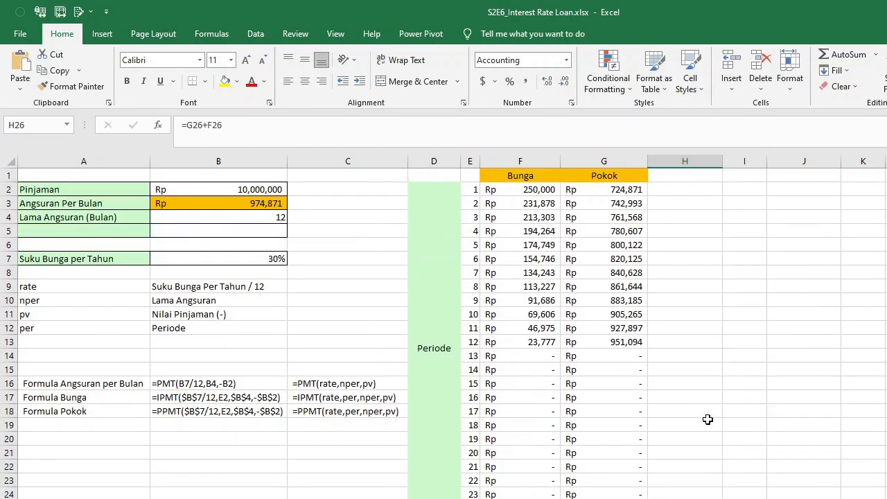
{"action": "scroll", "coordinate": [697, 434], "scroll_direction": "down", "scroll_amount": 5}
{"action": "scroll", "coordinate": [696, 432], "scroll_direction": "down", "scroll_amount": 2}
{"action": "scroll", "coordinate": [696, 433], "scroll_direction": "up", "scroll_amount": 7}
- Set Lama Angsuran (Bulan) in B4 to 24 and check the Angsuran Per Bulan cell
{"action": "left_click", "coordinate": [278, 219]}
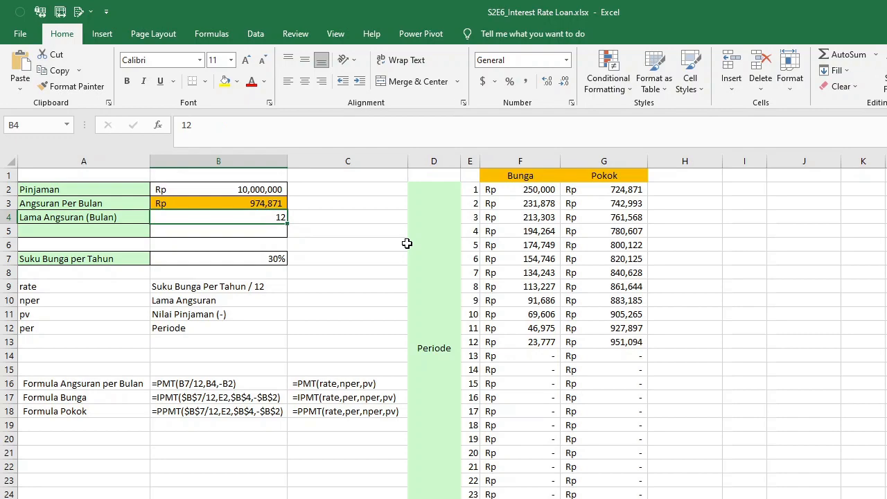
{"action": "type", "text": "24"}
{"action": "key", "text": "Return"}
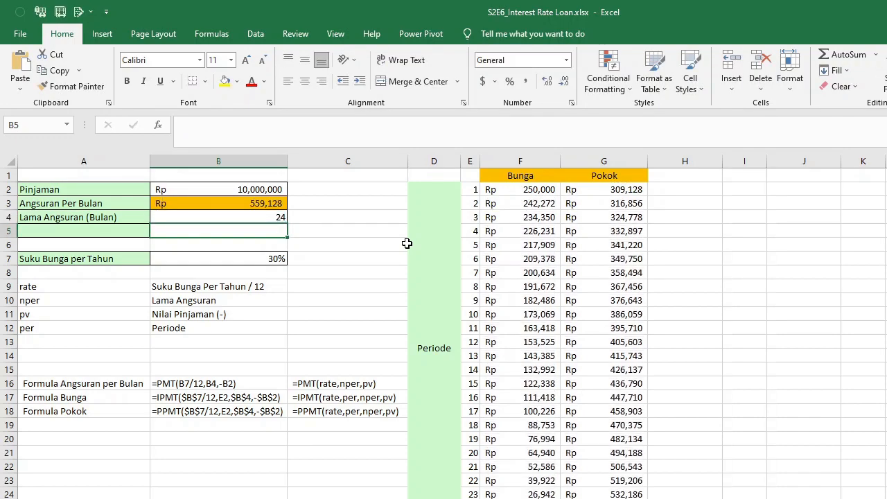
{"action": "key", "text": "Up"}
{"action": "key", "text": "Up"}
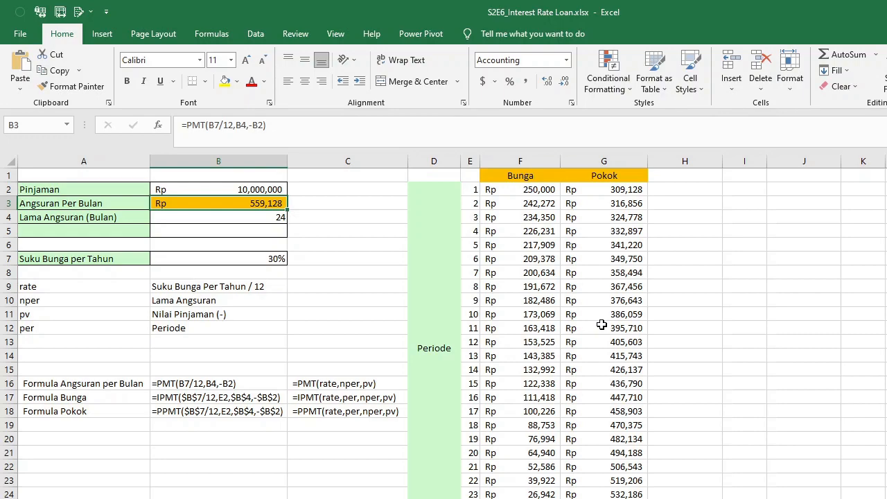
- Check the Total row and H26 for the 24-month term, and review the loan inputs in A2:B7 and the period schedule
{"action": "scroll", "coordinate": [546, 339], "scroll_direction": "down", "scroll_amount": 5}
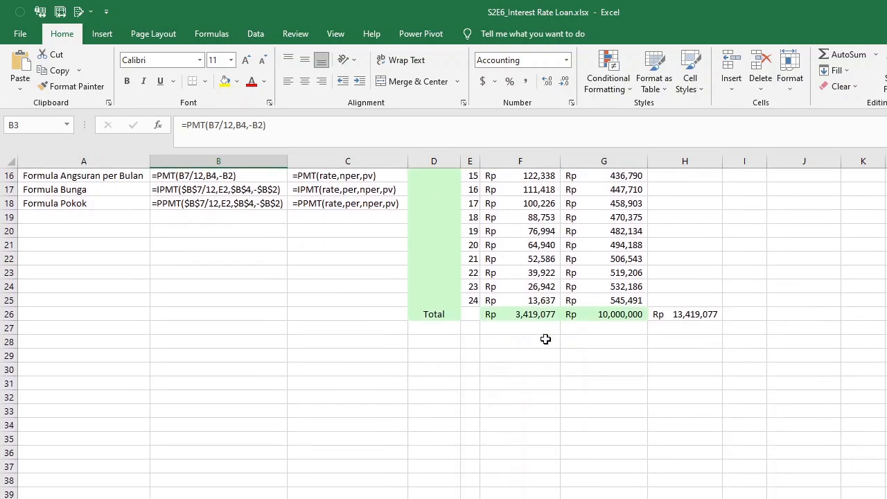
{"action": "scroll", "coordinate": [545, 340], "scroll_direction": "down", "scroll_amount": 1}
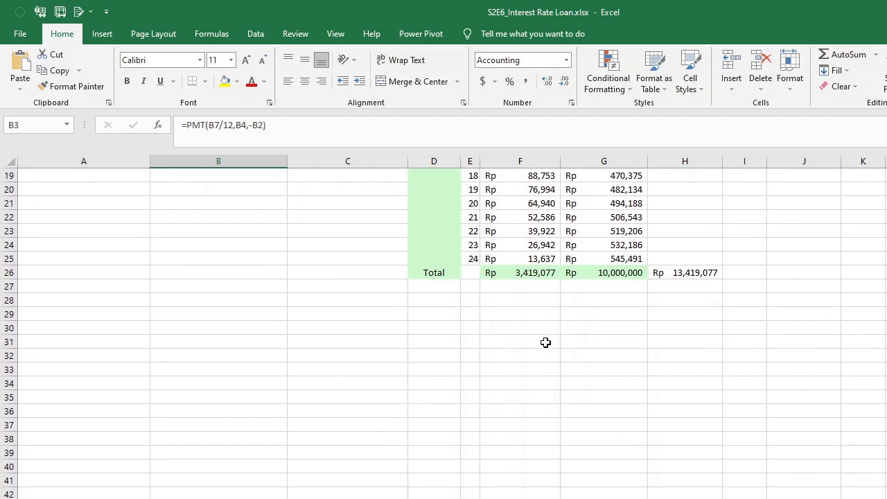
{"action": "left_click", "coordinate": [682, 273]}
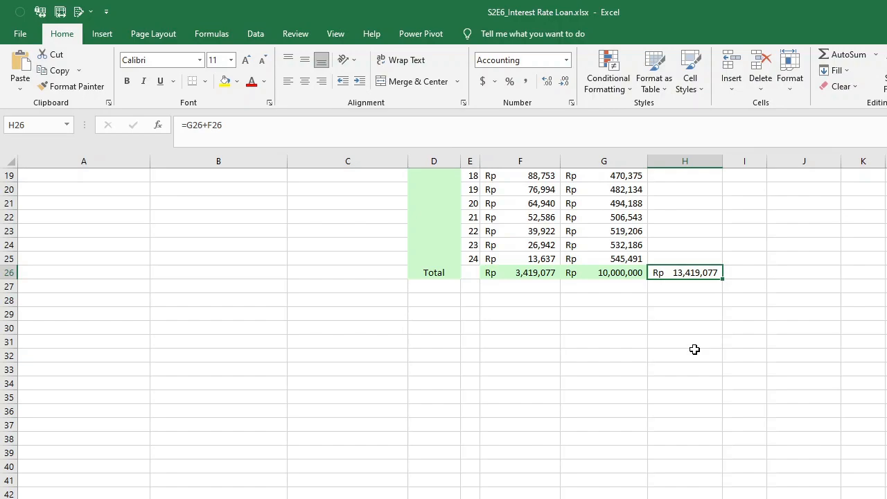
{"action": "scroll", "coordinate": [694, 349], "scroll_direction": "up", "scroll_amount": 6}
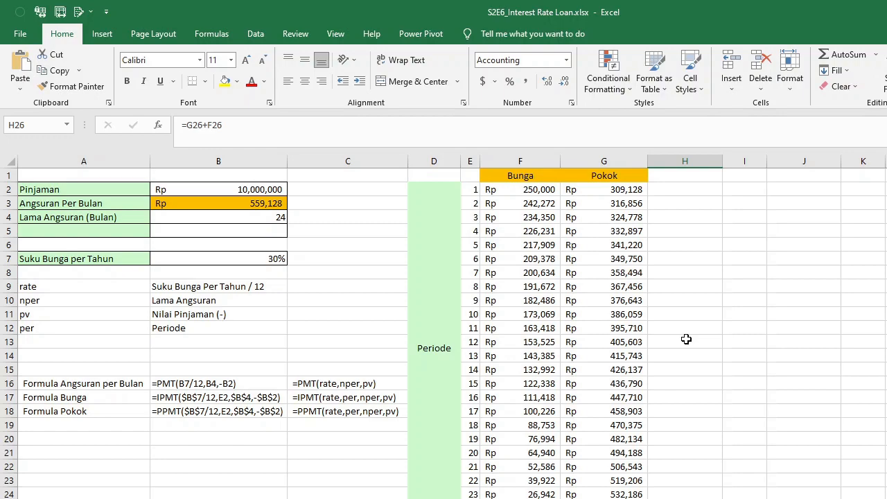
{"action": "left_click_drag", "start_coordinate": [111, 193], "coordinate": [255, 258]}
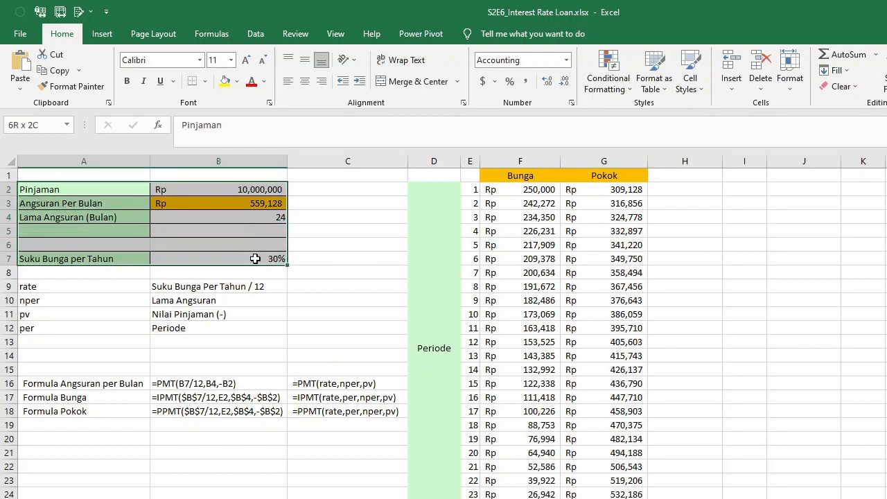
{"action": "left_click_drag", "start_coordinate": [448, 173], "coordinate": [636, 489]}
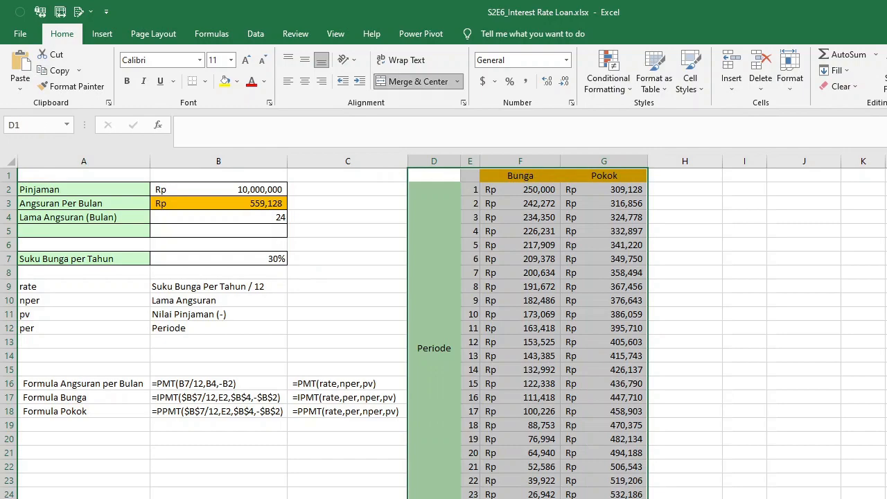